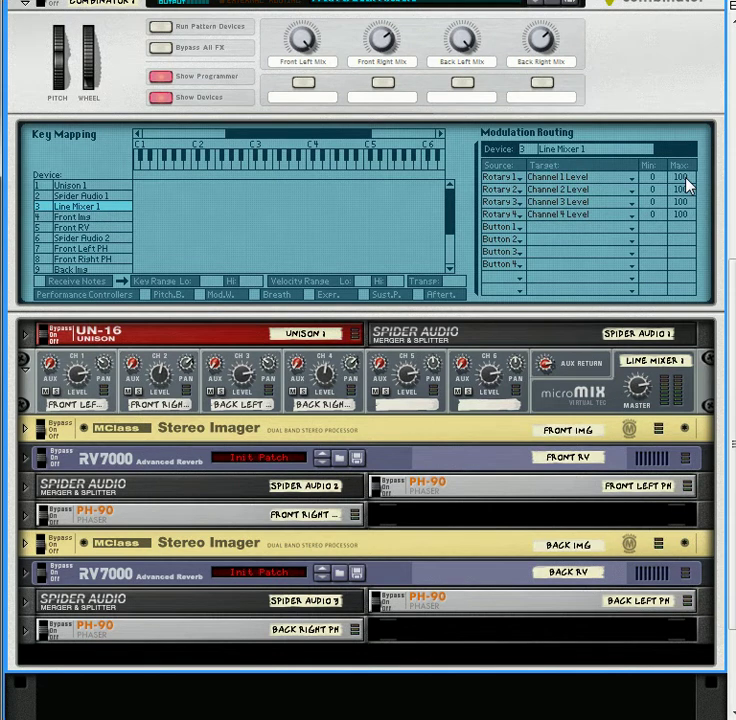
- In Line Mixer 1's modulation routing, set the maximum of Rotary 1 through Rotary 4 (Channel 1–4 Level) to 86
{"action": "left_click_drag", "start_coordinate": [687, 183], "coordinate": [683, 234]}
{"action": "left_click_drag", "start_coordinate": [686, 250], "coordinate": [683, 258]}
{"action": "left_click_drag", "start_coordinate": [683, 205], "coordinate": [681, 240]}
{"action": "left_click_drag", "start_coordinate": [688, 218], "coordinate": [693, 320]}
- Create an MClass Maximizer directly below Line Mixer 1 inside the Combinator
{"action": "scroll", "coordinate": [483, 330], "scroll_direction": "down", "scroll_amount": 3}
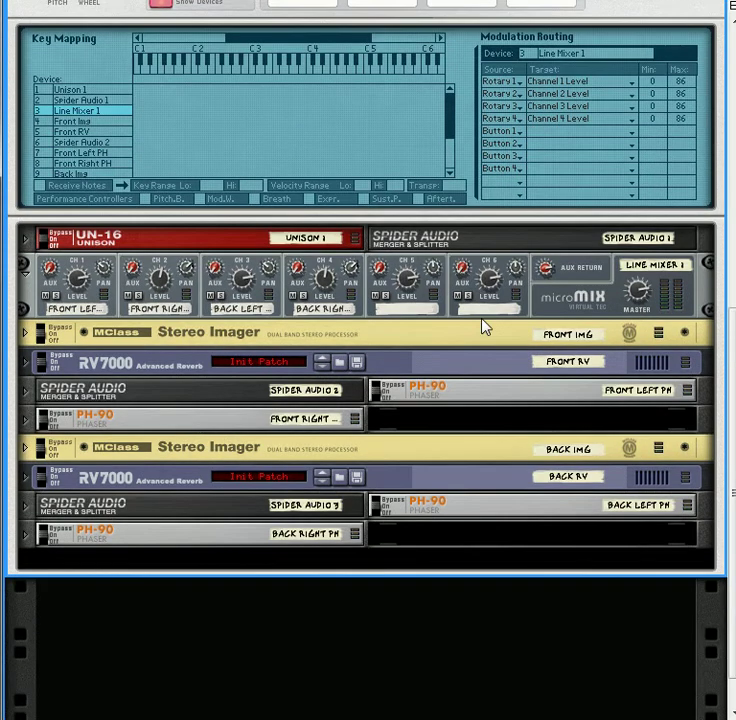
{"action": "right_click", "coordinate": [576, 305]}
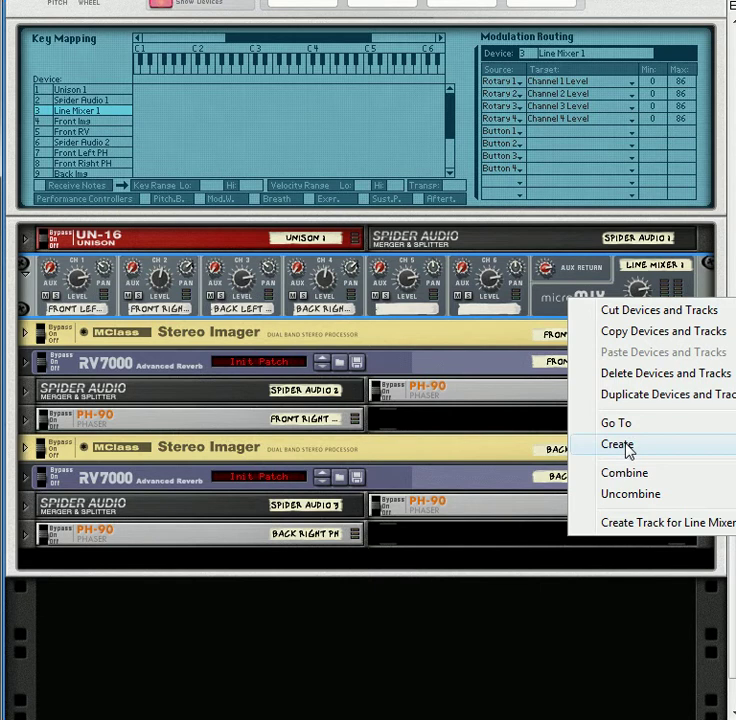
{"action": "left_click", "coordinate": [90, 0]}
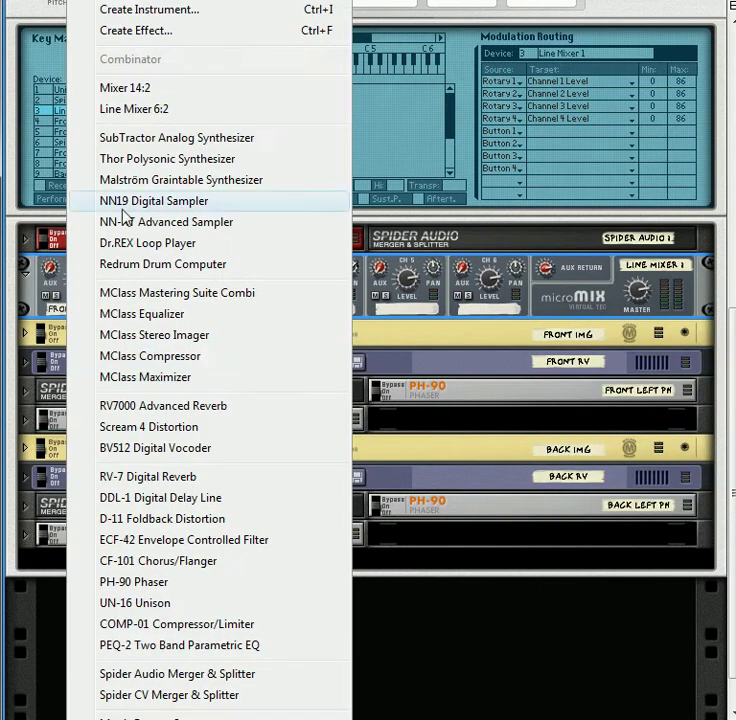
{"action": "left_click", "coordinate": [194, 380]}
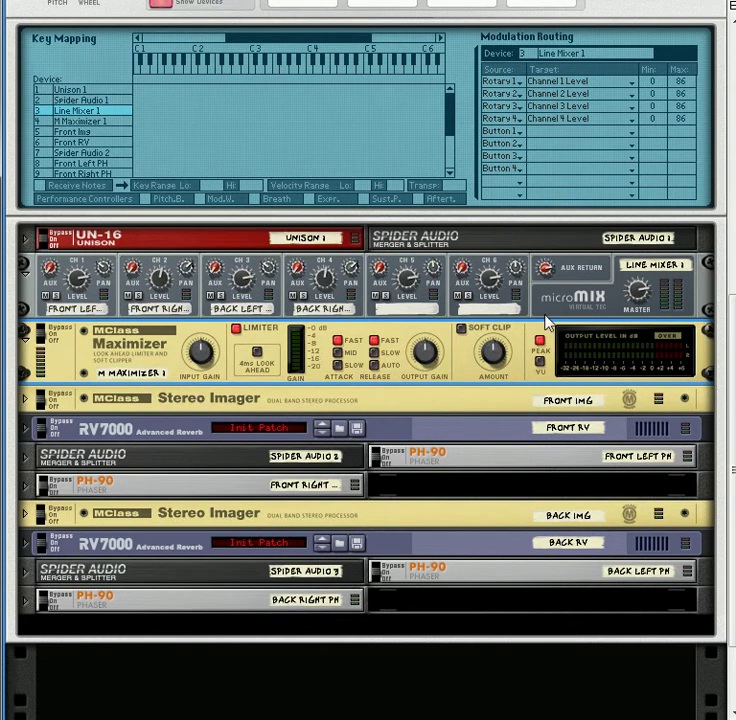
{"action": "key", "text": "Tab"}
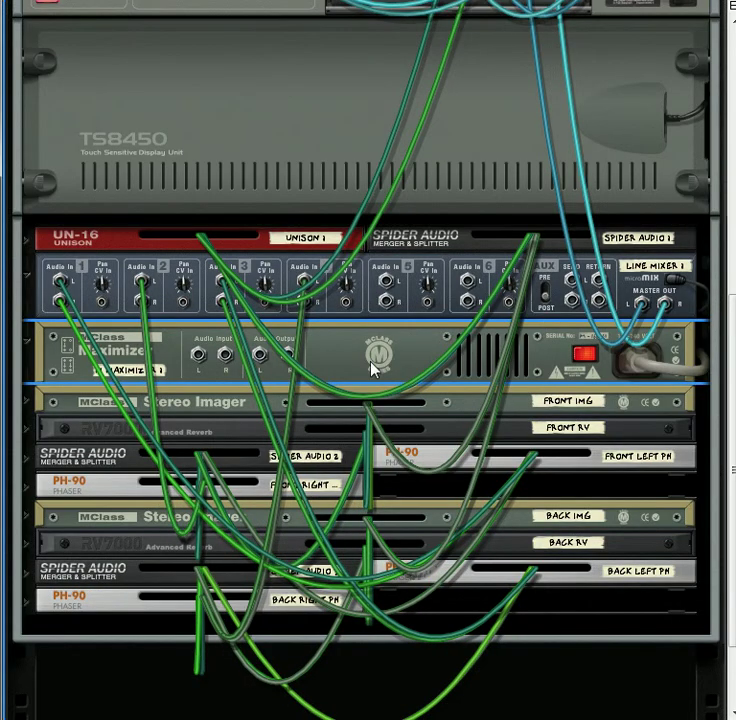
{"action": "left_click_drag", "start_coordinate": [627, 305], "coordinate": [259, 354]}
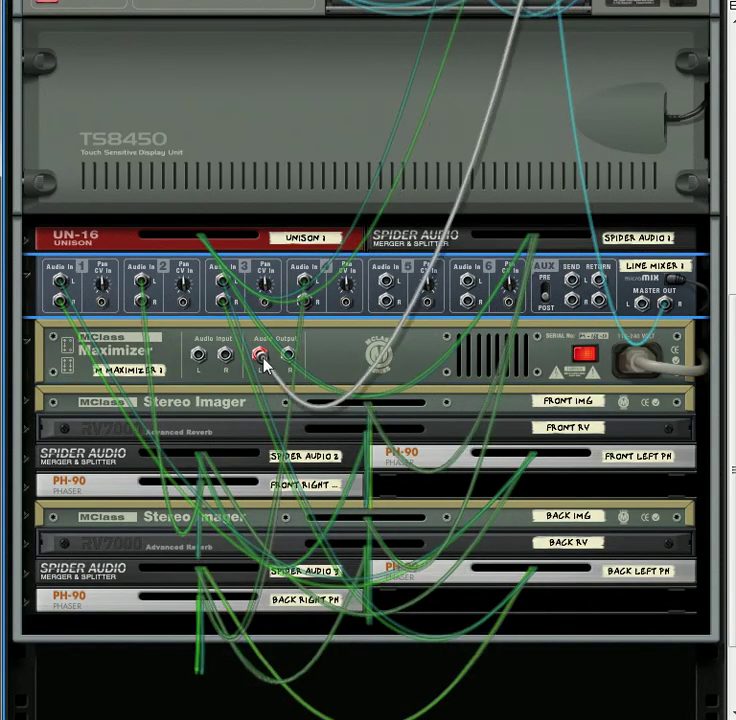
{"action": "left_click_drag", "start_coordinate": [665, 310], "coordinate": [292, 365]}
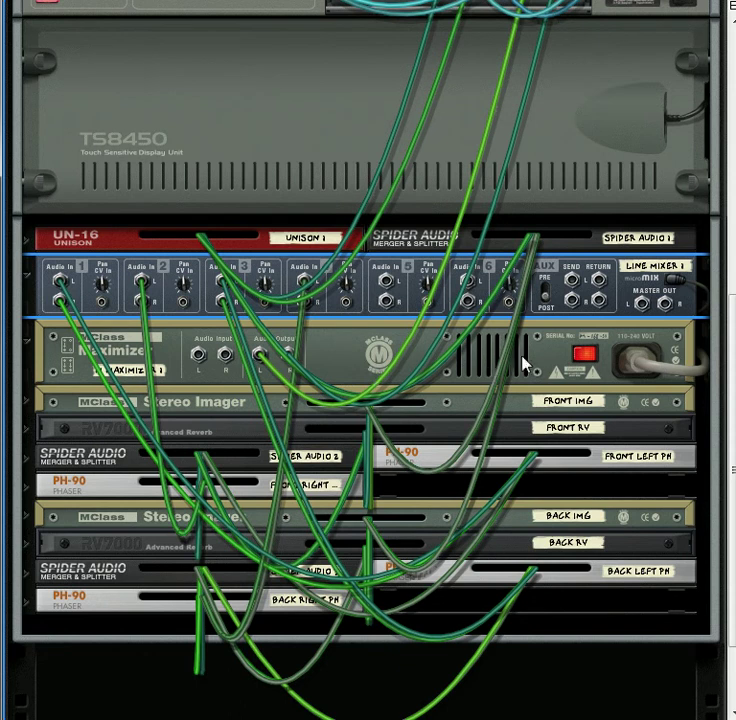
{"action": "left_click_drag", "start_coordinate": [647, 312], "coordinate": [198, 362]}
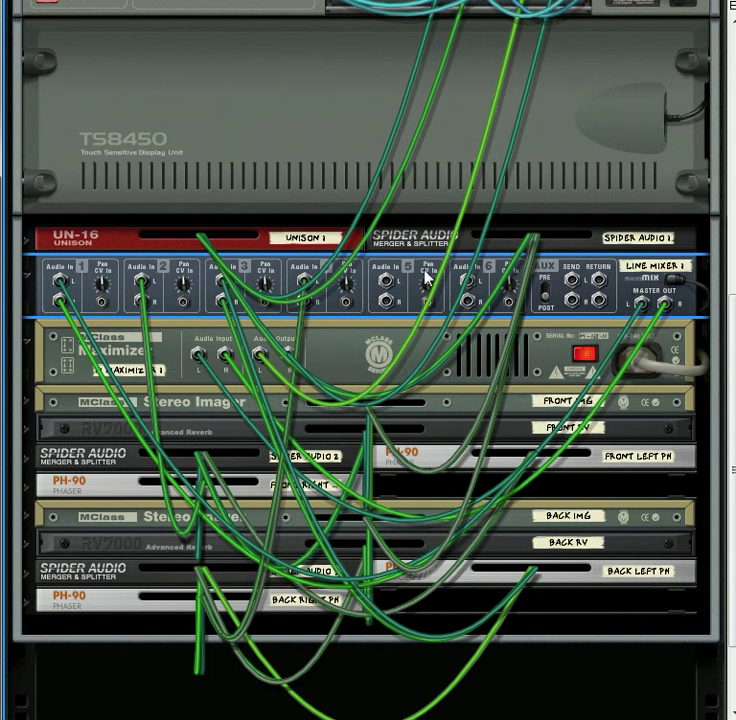
{"action": "key", "text": "Tab"}
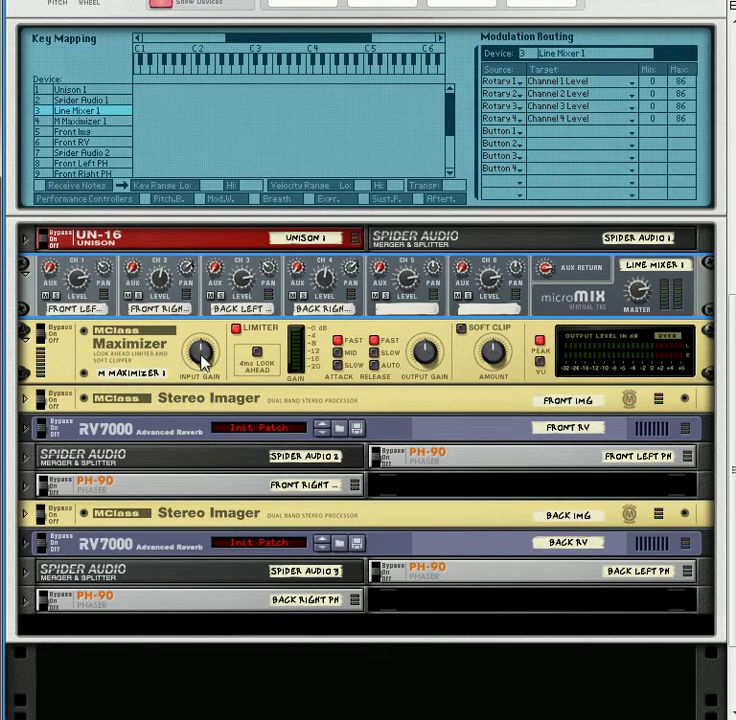
- On the Maximizer, lower the input gain, set the output gain to -4.5 dB, enable Soft Clip and adjust its amount
{"action": "scroll", "coordinate": [214, 381], "scroll_direction": "down", "scroll_amount": 4}
{"action": "left_click_drag", "start_coordinate": [214, 385], "coordinate": [220, 402]}
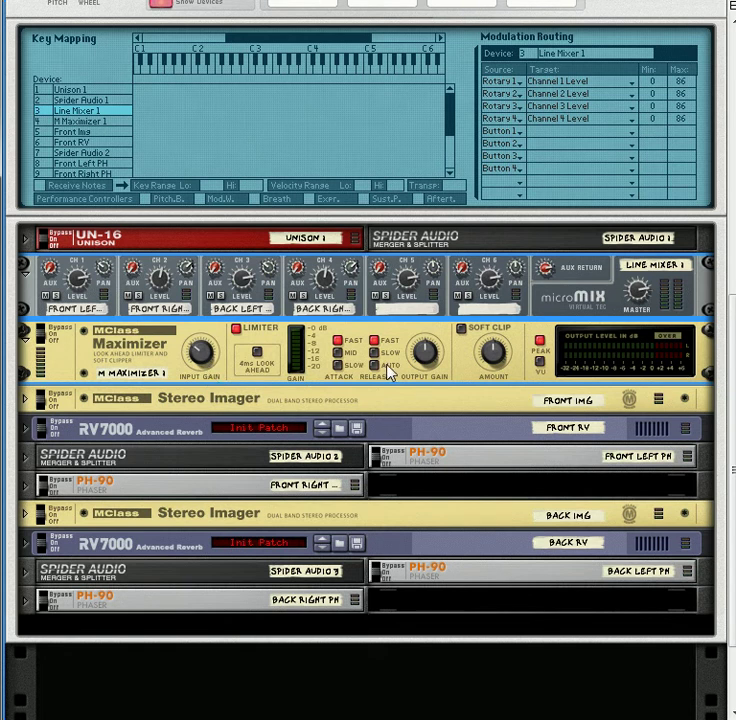
{"action": "left_click_drag", "start_coordinate": [435, 378], "coordinate": [437, 406]}
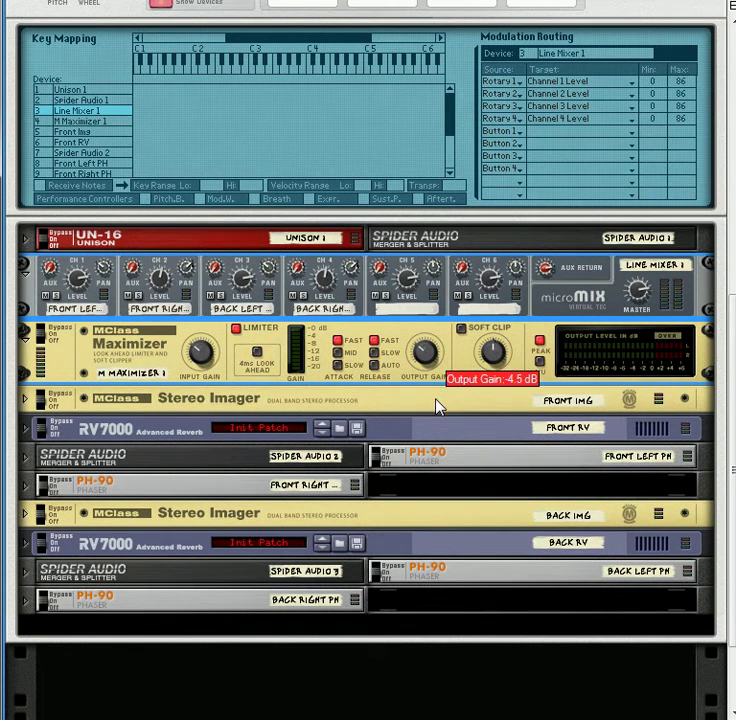
{"action": "left_click", "coordinate": [460, 330]}
{"action": "mouse_move", "coordinate": [493, 352]}
{"action": "left_mouse_down"}
{"action": "mouse_move", "coordinate": [493, 340]}
{"action": "mouse_move", "coordinate": [493, 362]}
{"action": "left_mouse_up"}
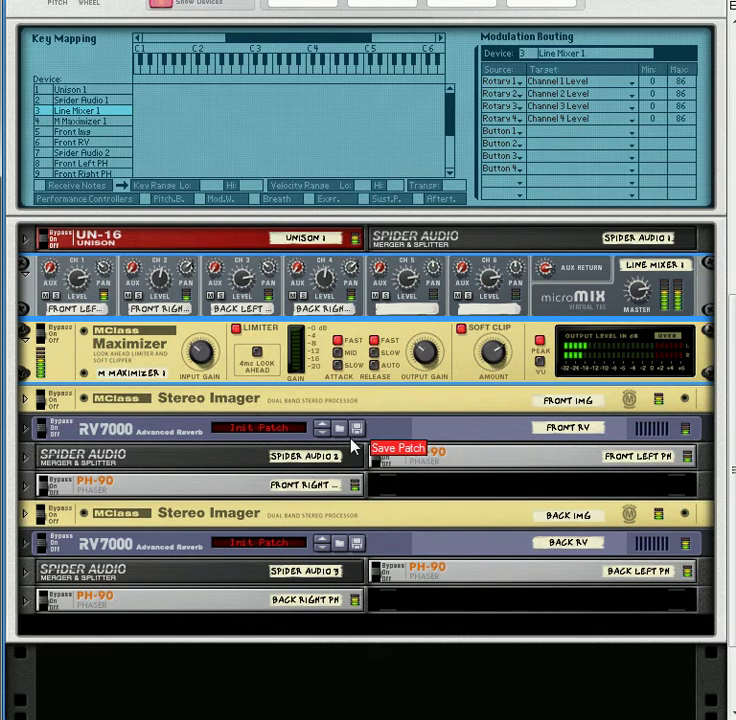
- Turn the Front Left, Front Right, Back Left and Back Right Mix knobs of Combinator 1 fully up
{"action": "scroll", "coordinate": [330, 437], "scroll_direction": "up", "scroll_amount": 4}
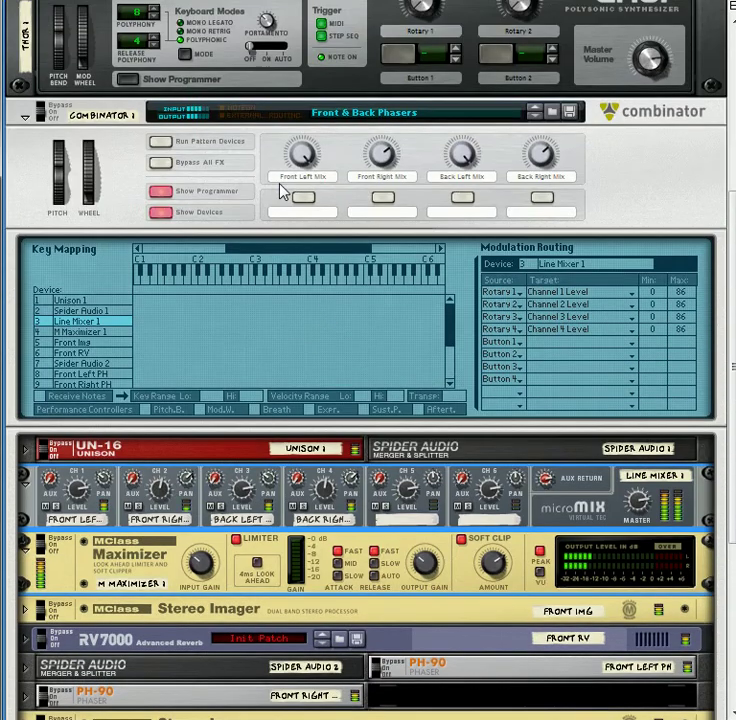
{"action": "mouse_move", "coordinate": [470, 151]}
{"action": "left_mouse_down"}
{"action": "mouse_move", "coordinate": [473, 178]}
{"action": "mouse_move", "coordinate": [469, 136]}
{"action": "left_mouse_up"}
{"action": "left_click_drag", "start_coordinate": [309, 149], "coordinate": [323, 186]}
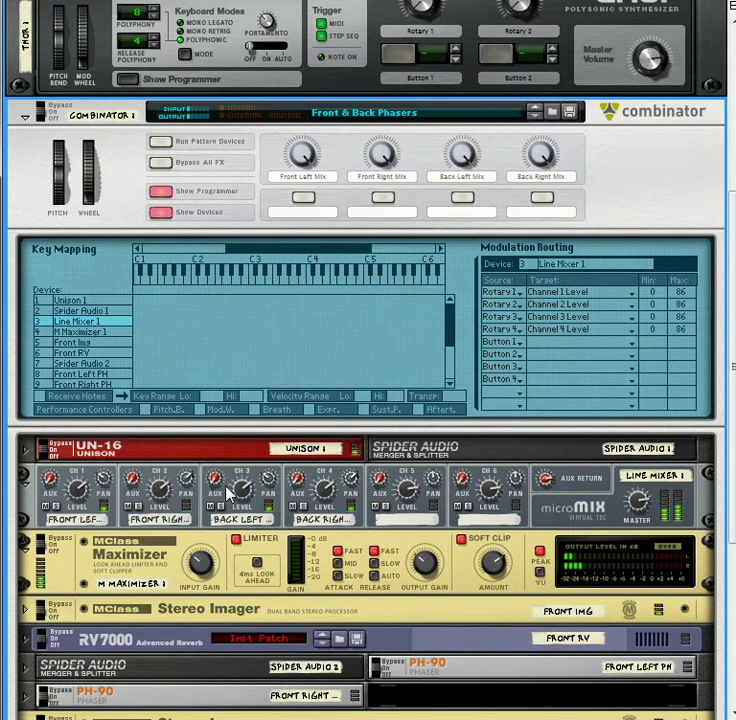
- Collapse the Maximizer and Line Mixer 1 in the rack
{"action": "scroll", "coordinate": [230, 420], "scroll_direction": "down", "scroll_amount": 1}
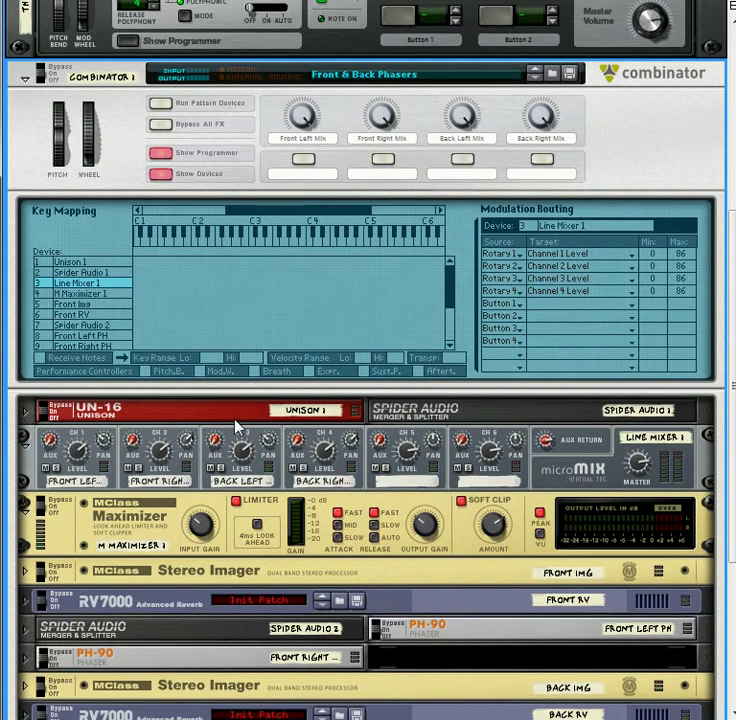
{"action": "scroll", "coordinate": [240, 429], "scroll_direction": "down", "scroll_amount": 2}
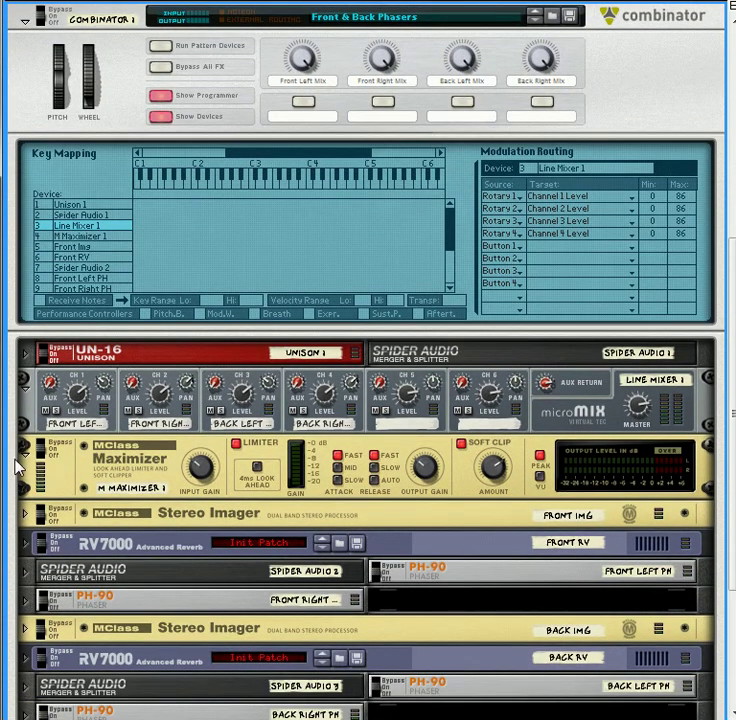
{"action": "left_click", "coordinate": [26, 460]}
{"action": "left_click", "coordinate": [26, 378]}
{"action": "scroll", "coordinate": [103, 393], "scroll_direction": "up", "scroll_amount": 3}
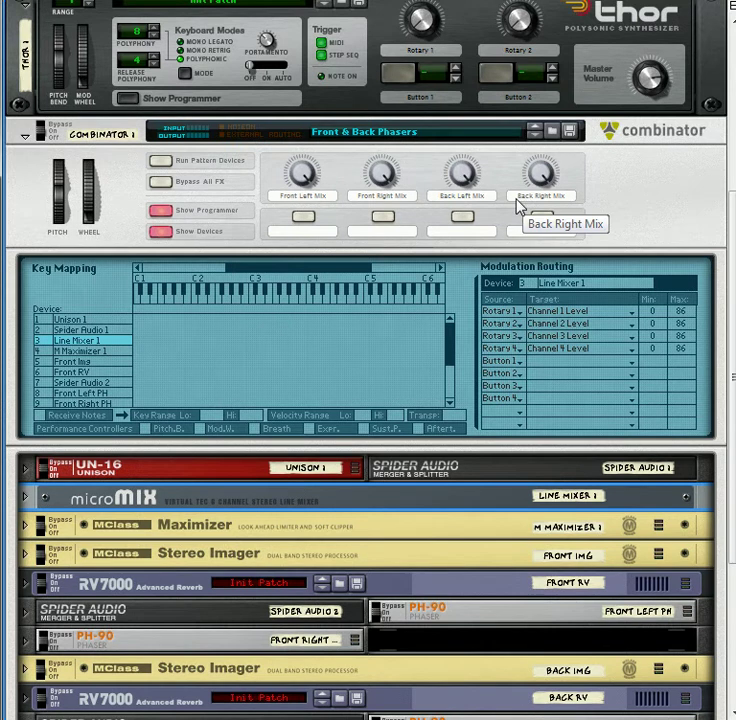
{"action": "scroll", "coordinate": [508, 212], "scroll_direction": "down", "scroll_amount": 4}
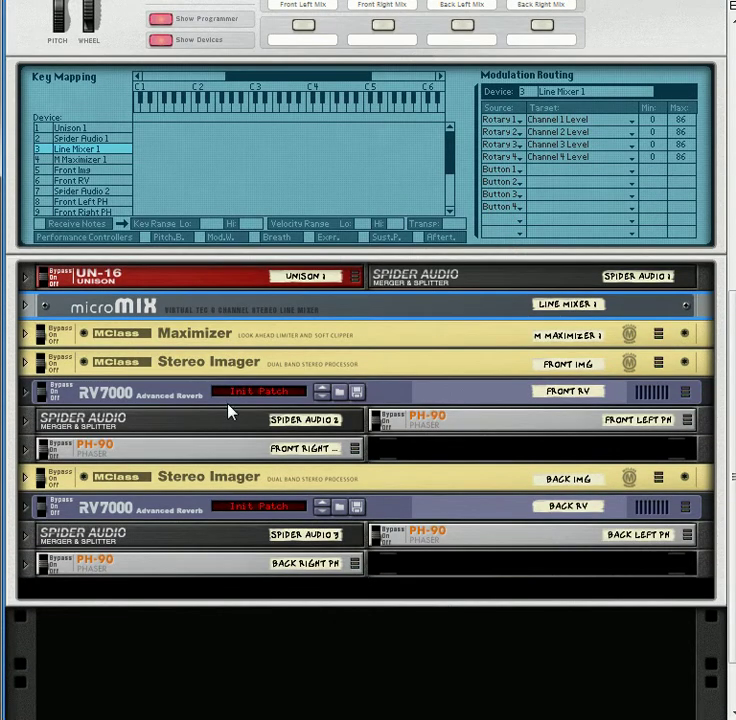
{"action": "left_click", "coordinate": [150, 458]}
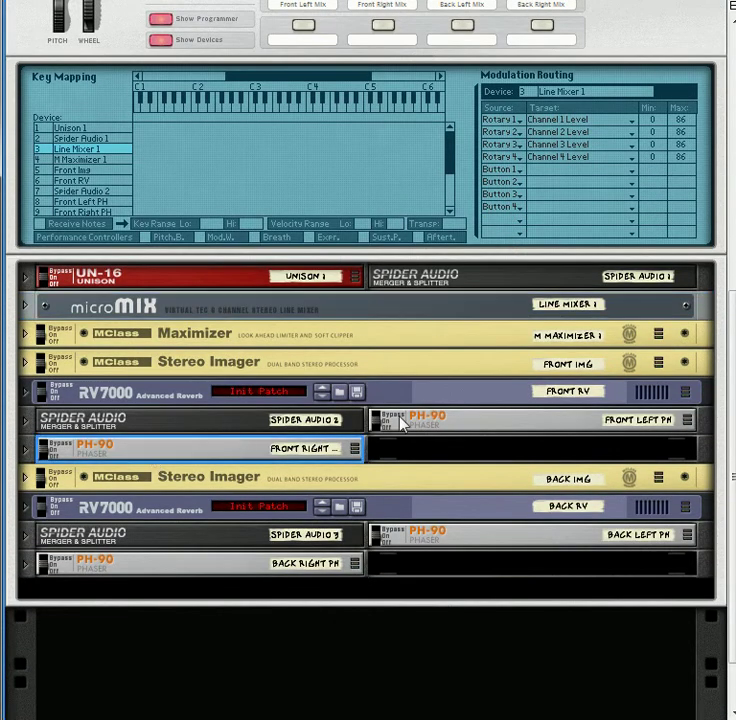
{"action": "left_click", "coordinate": [475, 427], "text": "shift"}
{"action": "left_click", "coordinate": [240, 578], "text": "shift"}
{"action": "left_click", "coordinate": [455, 541], "text": "shift"}
{"action": "scroll", "coordinate": [292, 375], "scroll_direction": "up", "scroll_amount": 5}
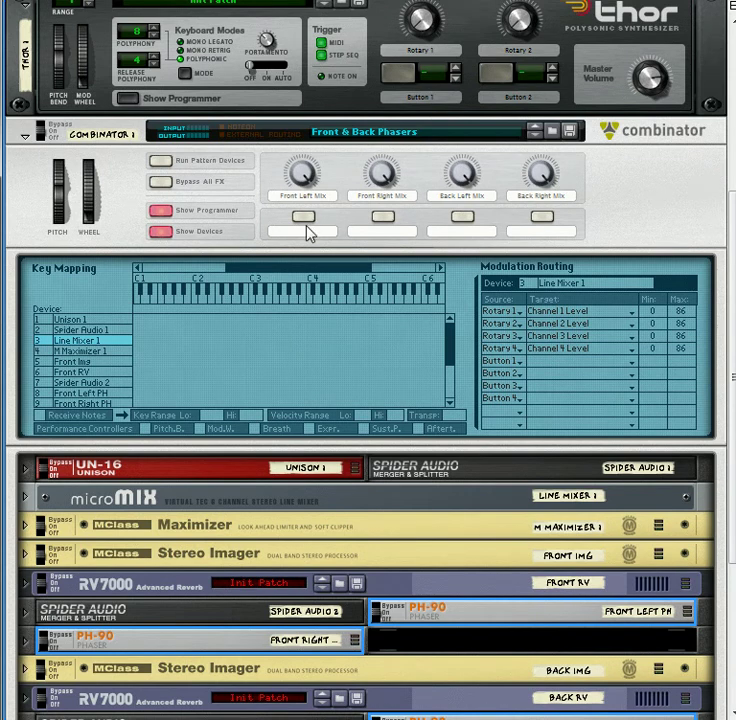
{"action": "scroll", "coordinate": [372, 310], "scroll_direction": "down", "scroll_amount": 5}
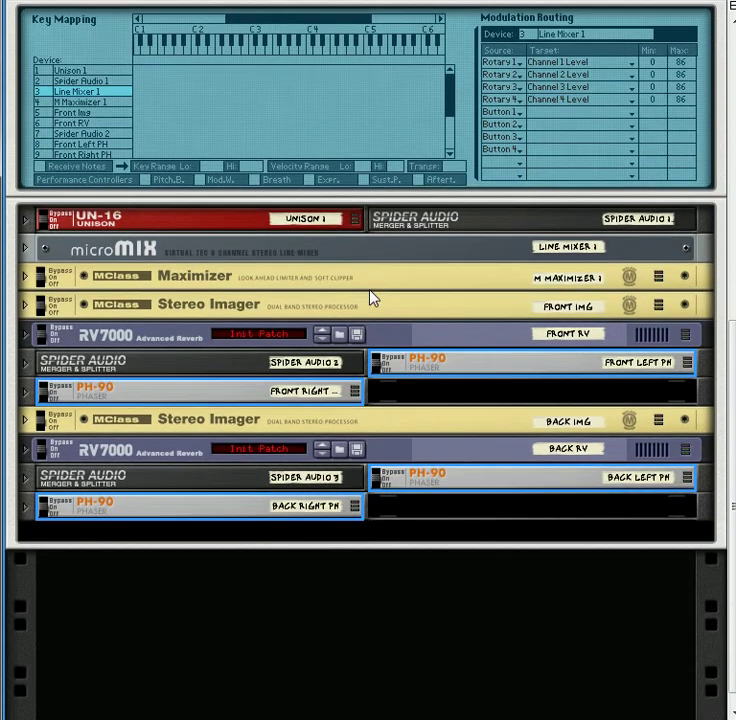
- Create a new Combinator in the empty rack space below the Front & Back Phasers Combinator
{"action": "scroll", "coordinate": [374, 297], "scroll_direction": "up", "scroll_amount": 3}
{"action": "scroll", "coordinate": [372, 296], "scroll_direction": "down", "scroll_amount": 4}
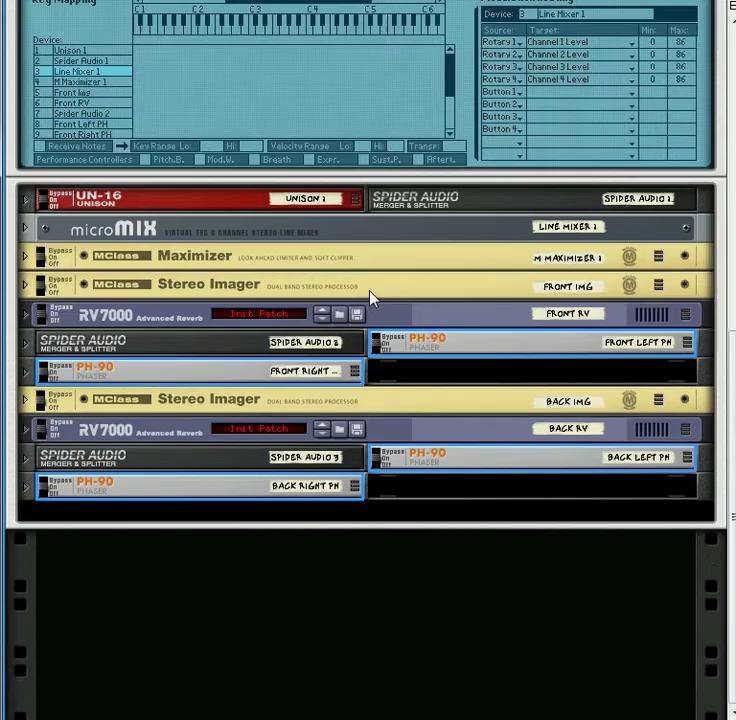
{"action": "right_click", "coordinate": [385, 570]}
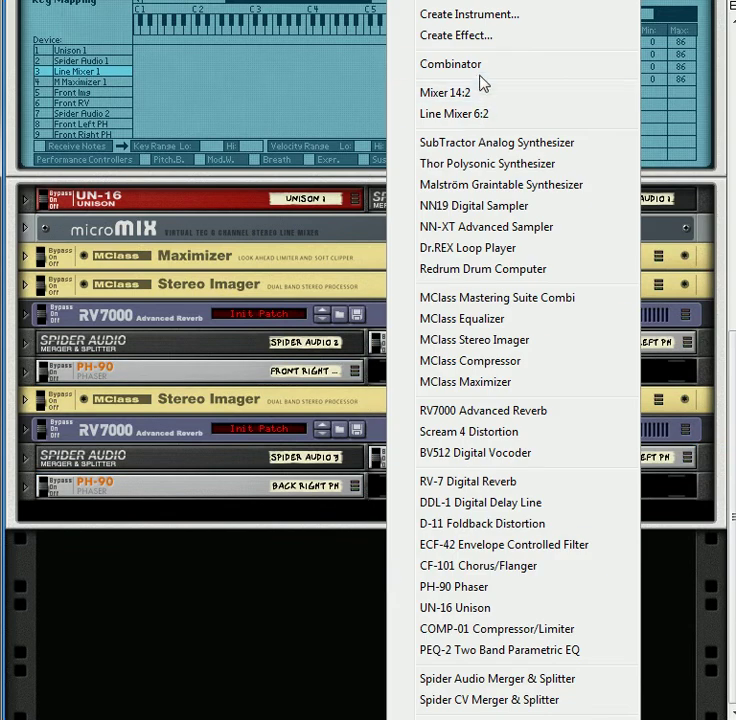
{"action": "key", "text": "Escape"}
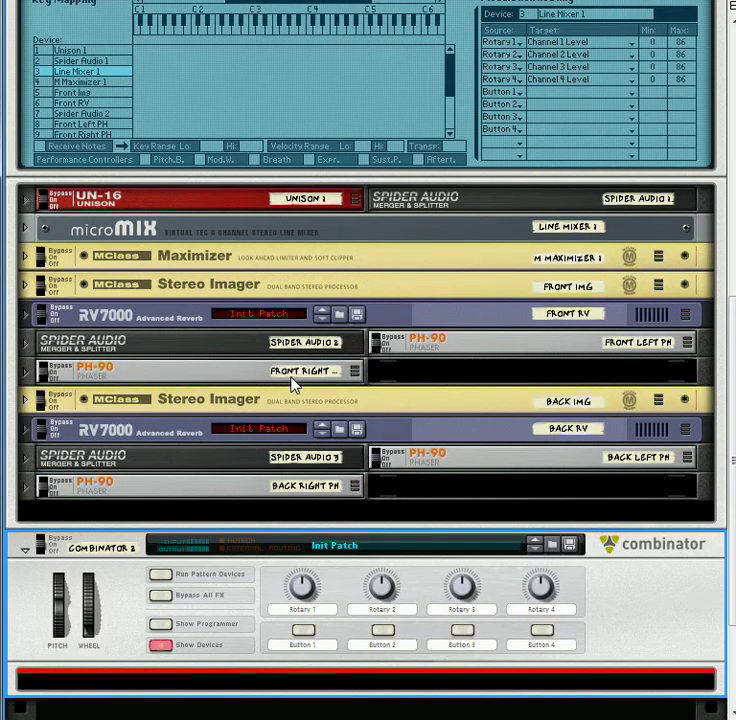
- Move all four PH-90 phasers, front and back, left and right, from Combinator 1 into Combinator 2
{"action": "left_click", "coordinate": [212, 372]}
{"action": "left_click", "coordinate": [455, 342], "text": "shift"}
{"action": "left_click", "coordinate": [183, 490], "text": "shift"}
{"action": "left_click", "coordinate": [488, 465], "text": "shift"}
{"action": "scroll", "coordinate": [270, 455], "scroll_direction": "down", "scroll_amount": 3}
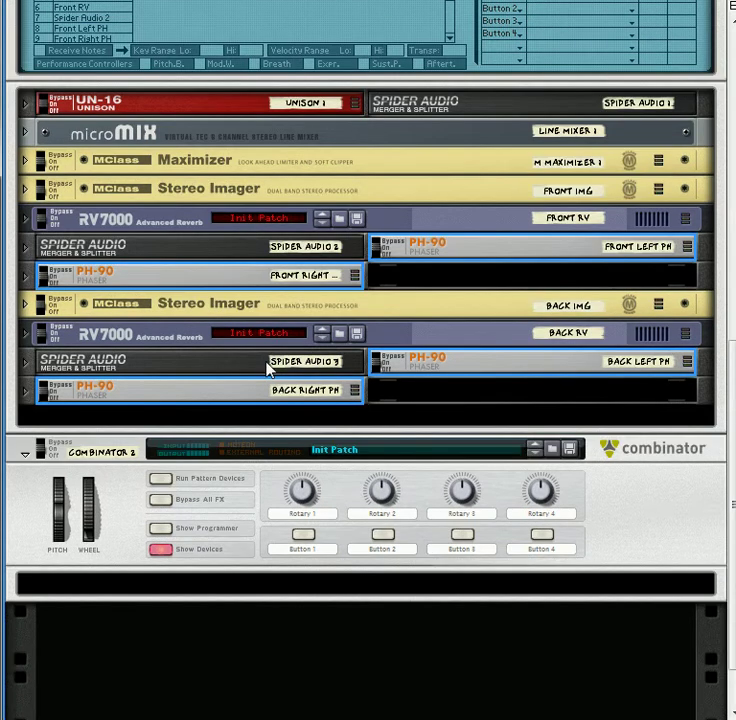
{"action": "left_click_drag", "start_coordinate": [172, 341], "coordinate": [177, 536]}
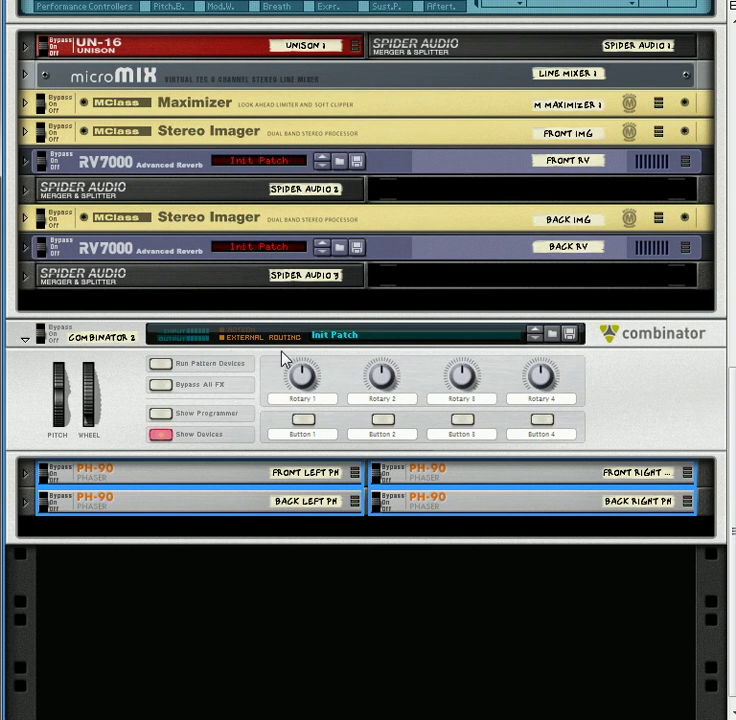
- Examine the front and rear of both Combinators, checking the external routing and the cables to the moved phasers
{"action": "scroll", "coordinate": [258, 357], "scroll_direction": "up", "scroll_amount": 8}
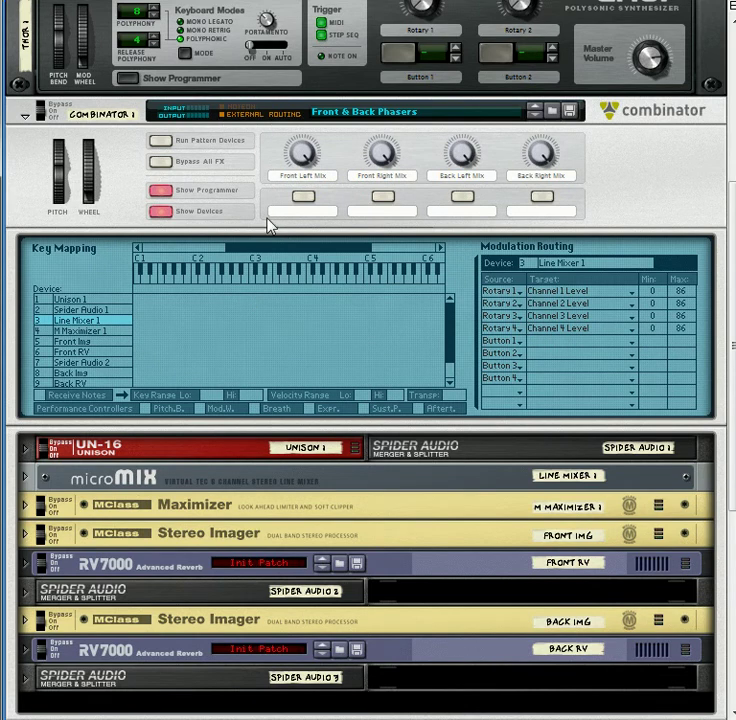
{"action": "scroll", "coordinate": [307, 383], "scroll_direction": "down", "scroll_amount": 3}
{"action": "scroll", "coordinate": [325, 355], "scroll_direction": "down", "scroll_amount": 3}
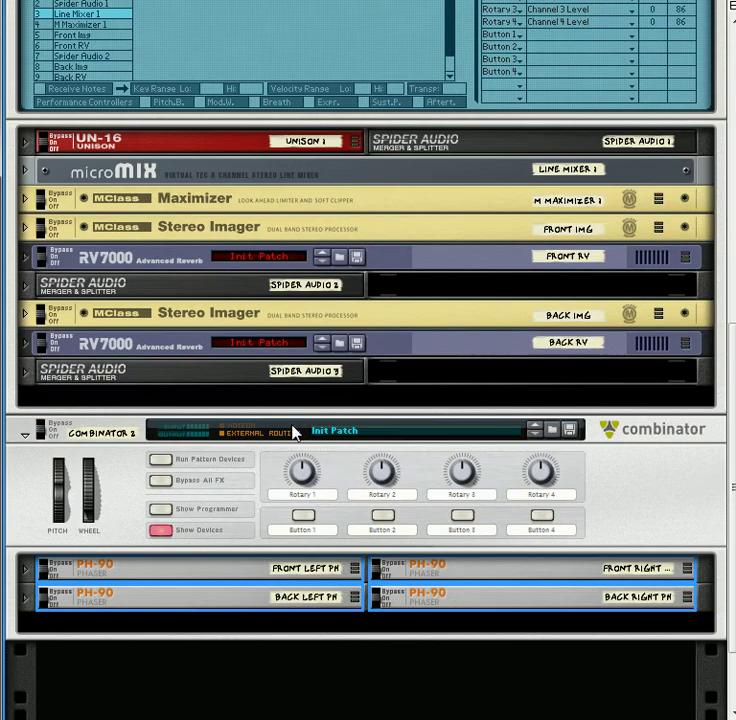
{"action": "key", "text": "Tab"}
{"action": "scroll", "coordinate": [315, 453], "scroll_direction": "down", "scroll_amount": 2}
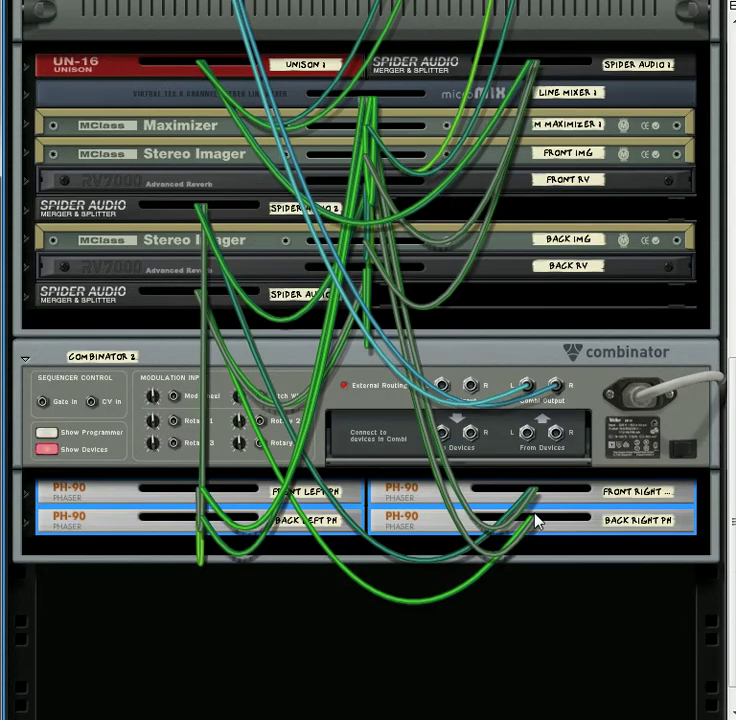
{"action": "key", "text": "Tab"}
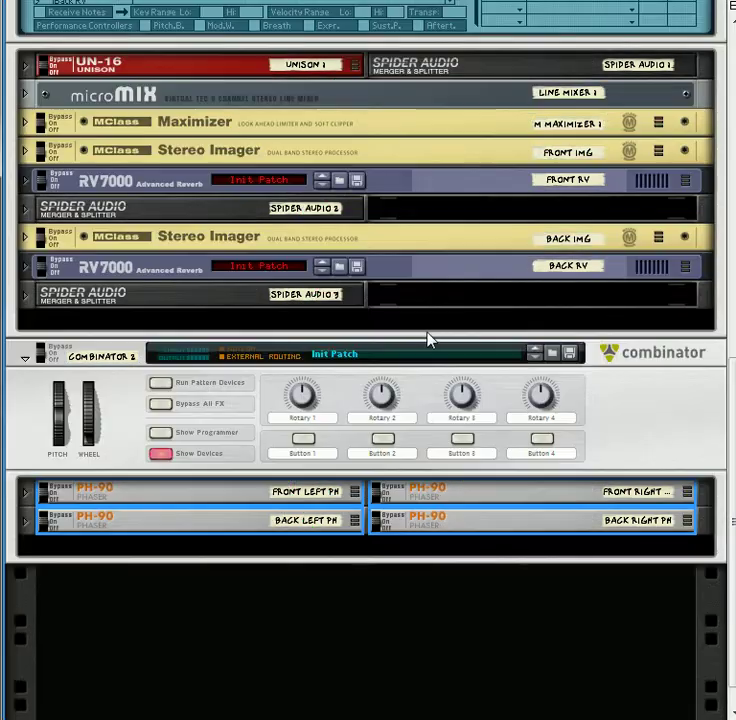
{"action": "scroll", "coordinate": [435, 315], "scroll_direction": "down", "scroll_amount": 1}
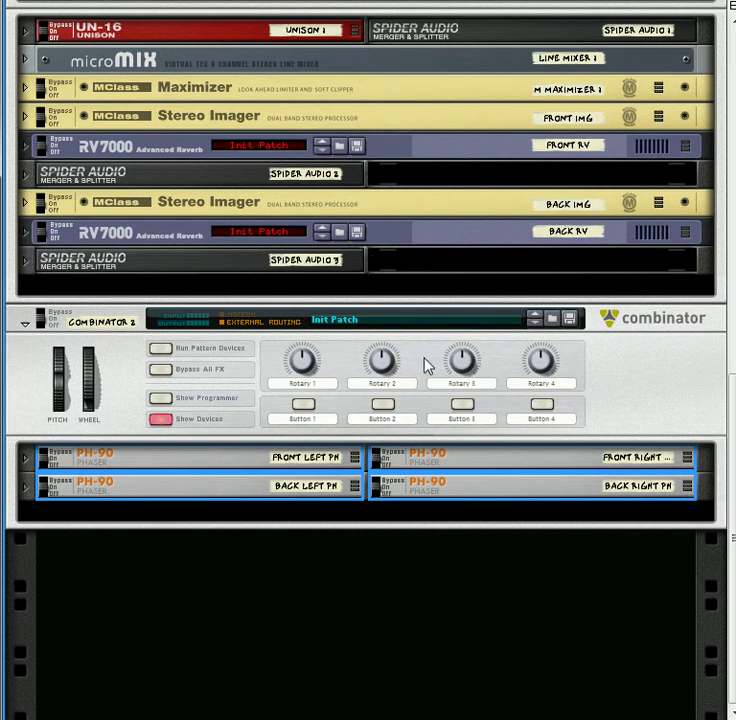
- Hide the devices and the programmer of the Front & Back Phasers Combinator
{"action": "scroll", "coordinate": [435, 353], "scroll_direction": "up", "scroll_amount": 6}
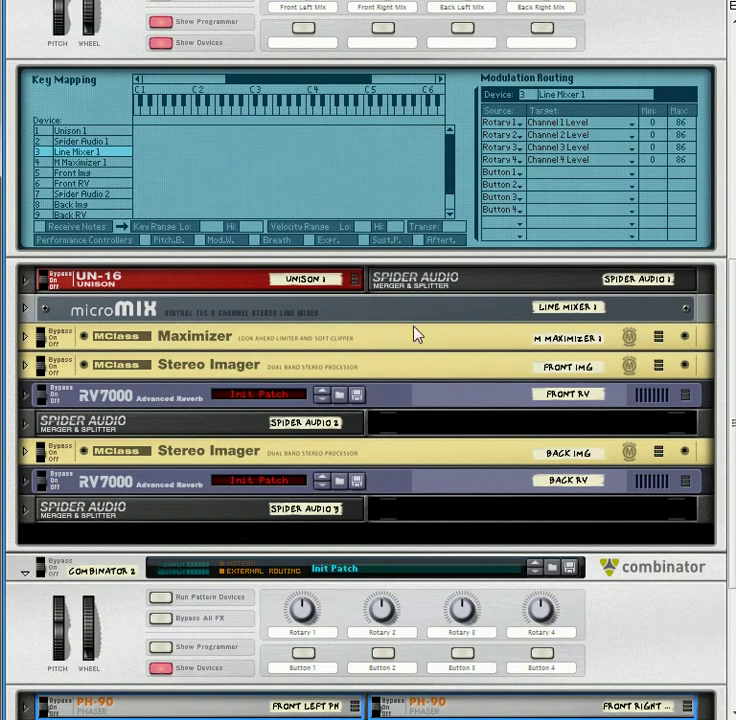
{"action": "scroll", "coordinate": [168, 141], "scroll_direction": "up", "scroll_amount": 2}
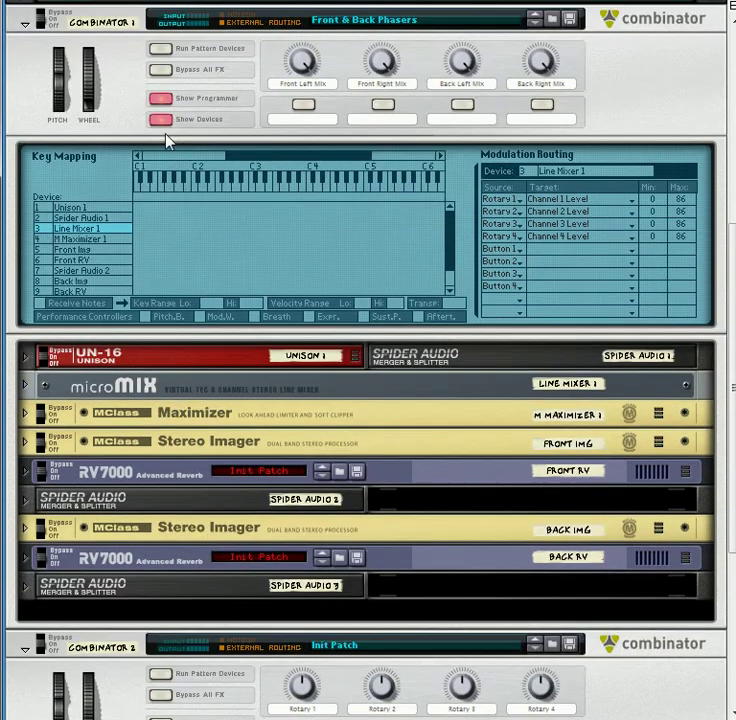
{"action": "left_click", "coordinate": [158, 118]}
{"action": "left_click", "coordinate": [156, 99]}
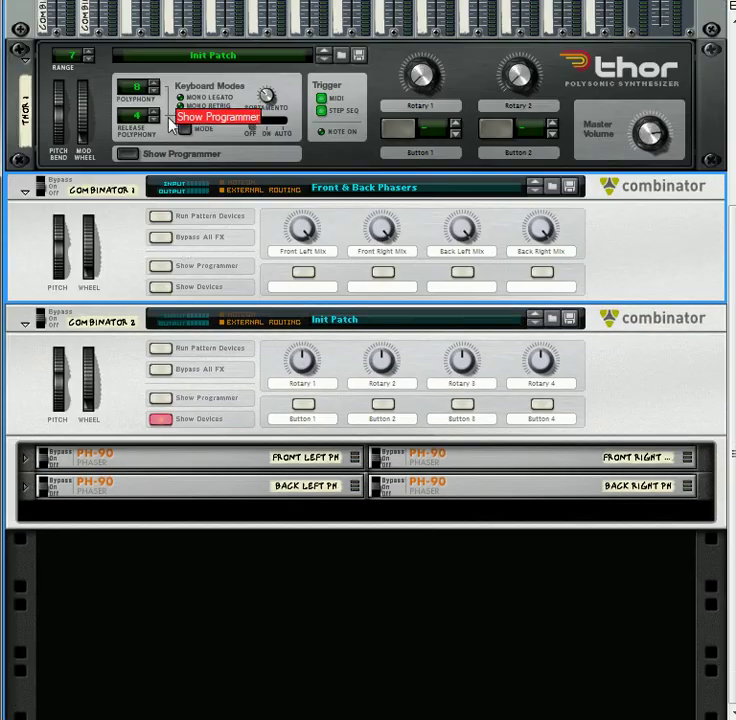
{"action": "scroll", "coordinate": [190, 345], "scroll_direction": "up", "scroll_amount": 2}
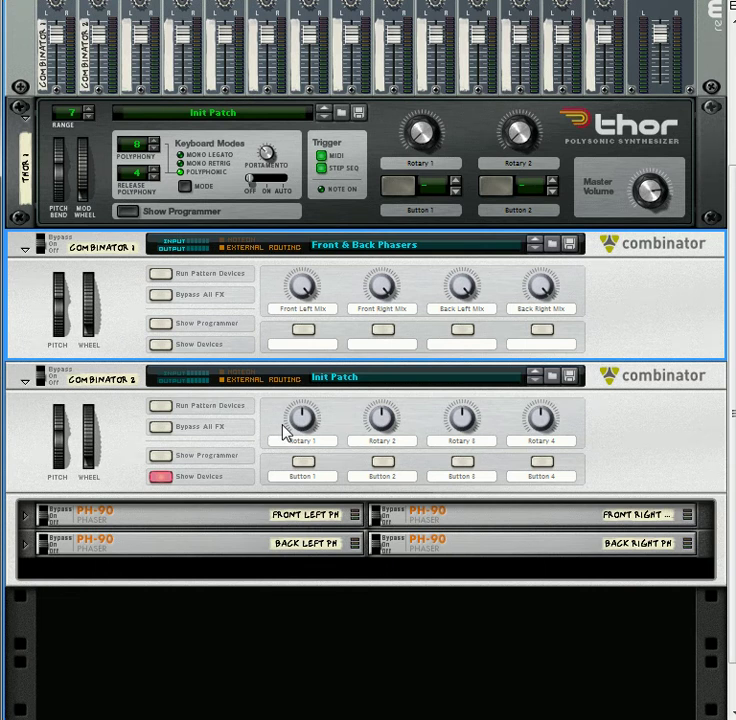
- Clear the default labels of all four rotary knobs on Combinator 2
{"action": "double_click", "coordinate": [325, 441]}
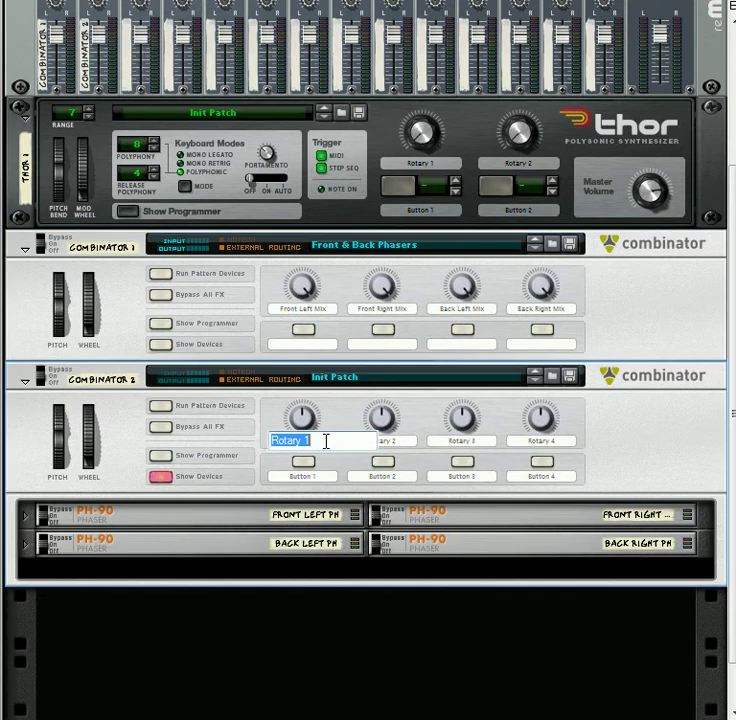
{"action": "key", "text": "BackSpace"}
{"action": "key", "text": "Return"}
{"action": "double_click", "coordinate": [381, 441]}
{"action": "key", "text": "BackSpace"}
{"action": "key", "text": "Return"}
{"action": "double_click", "coordinate": [476, 443]}
{"action": "key", "text": "BackSpace"}
{"action": "key", "text": "Return"}
{"action": "double_click", "coordinate": [559, 441]}
{"action": "key", "text": "BackSpace"}
{"action": "key", "text": "Return"}
- Clear the default labels of all four buttons on Combinator 2
{"action": "double_click", "coordinate": [325, 477]}
{"action": "key", "text": "BackSpace"}
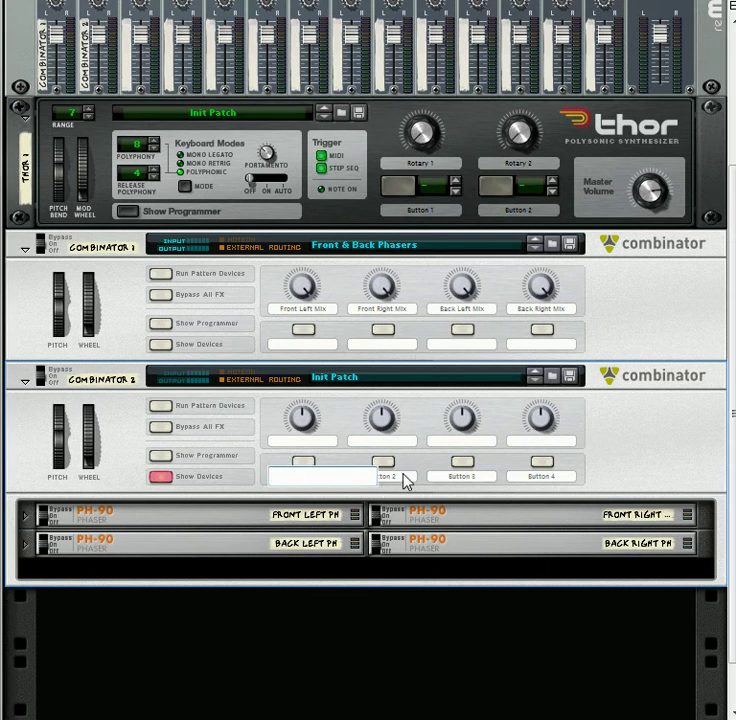
{"action": "key", "text": "Return"}
{"action": "double_click", "coordinate": [402, 475]}
{"action": "key", "text": "BackSpace"}
{"action": "key", "text": "Return"}
{"action": "double_click", "coordinate": [480, 476]}
{"action": "key", "text": "BackSpace"}
{"action": "key", "text": "Return"}
{"action": "double_click", "coordinate": [552, 476]}
{"action": "key", "text": "BackSpace"}
{"action": "left_click", "coordinate": [591, 447]}
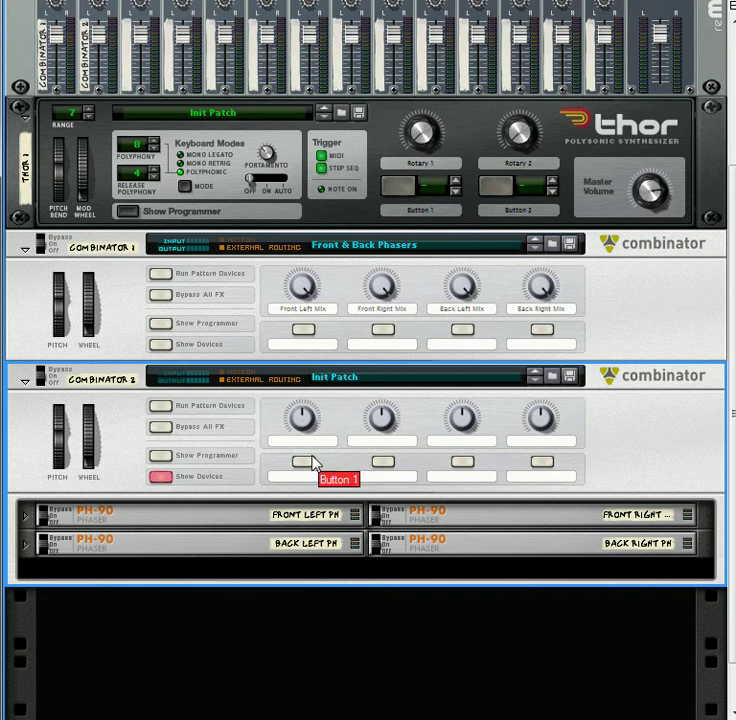
- Unfold the front and back pairs of PH-90 phasers inside Combinator 2
{"action": "scroll", "coordinate": [295, 455], "scroll_direction": "down", "scroll_amount": 1}
{"action": "left_click", "coordinate": [25, 499]}
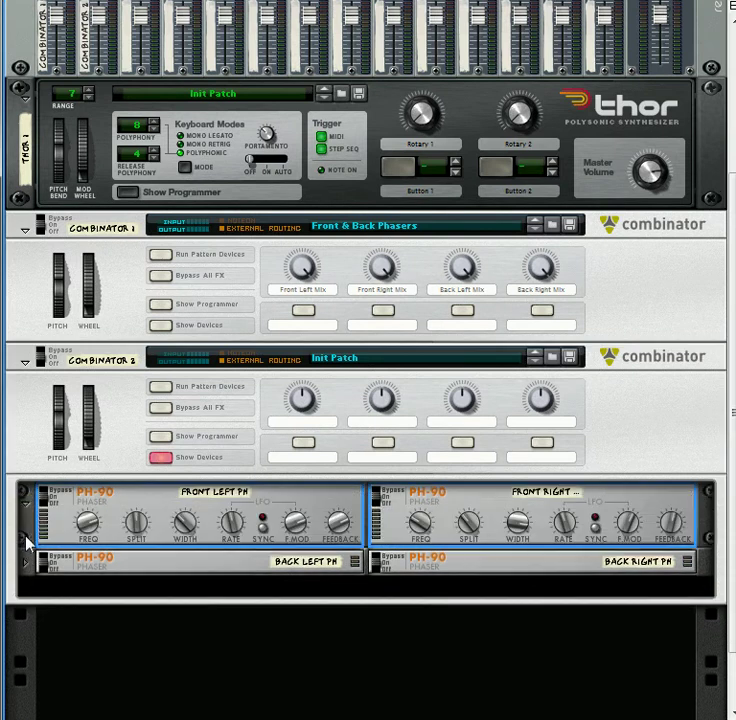
{"action": "left_click", "coordinate": [25, 562]}
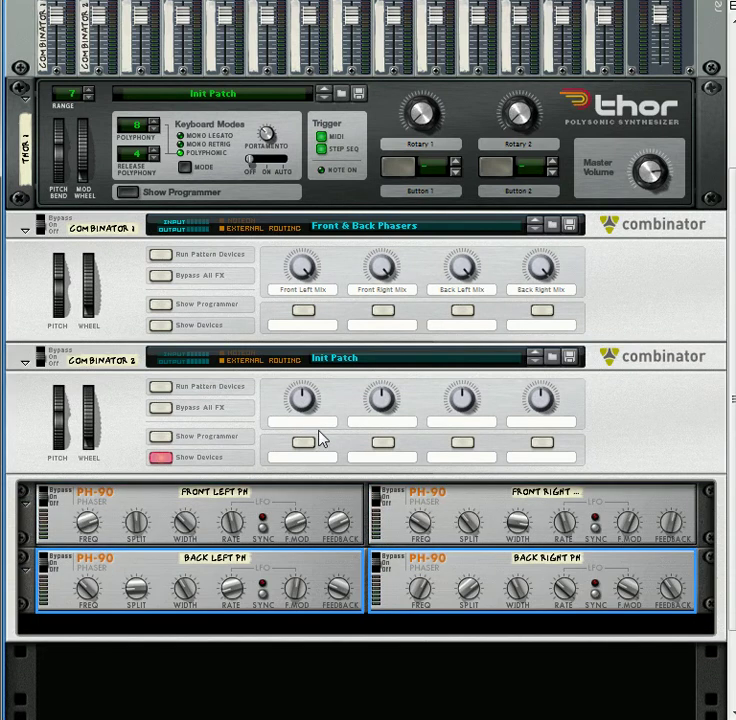
- Label Combinator 2's first rotary "Front Freq/Width" and its second rotary "Back Freq/Width"
{"action": "double_click", "coordinate": [323, 422]}
{"action": "type", "text": "Front"}
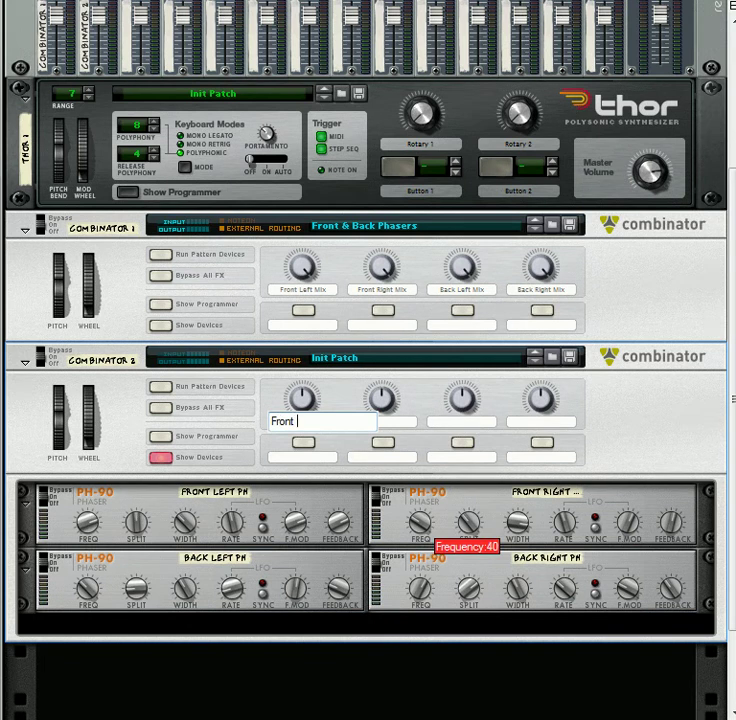
{"action": "type", "text": "Freq/Width"}
{"action": "left_click", "coordinate": [394, 421]}
{"action": "type", "text": "Back Freq/Width"}
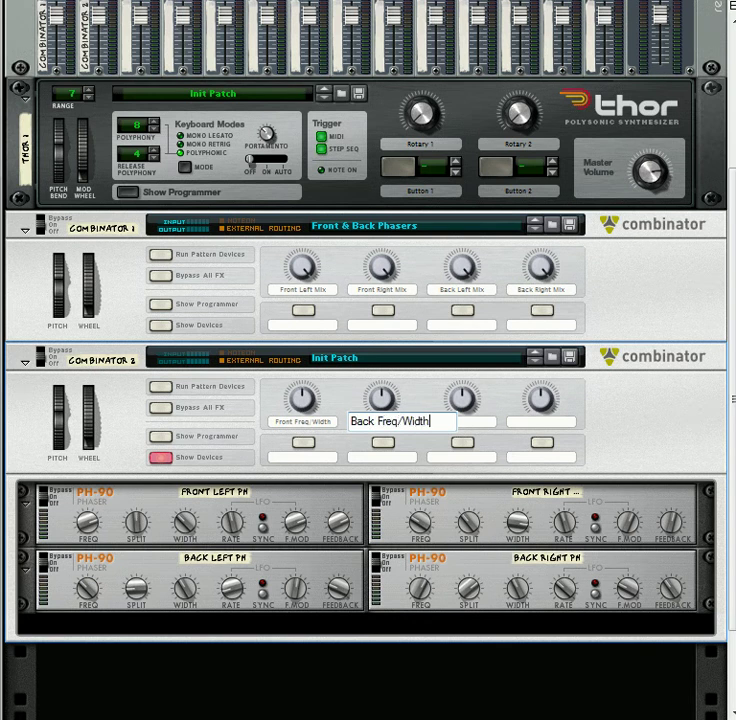
{"action": "key", "text": "Return"}
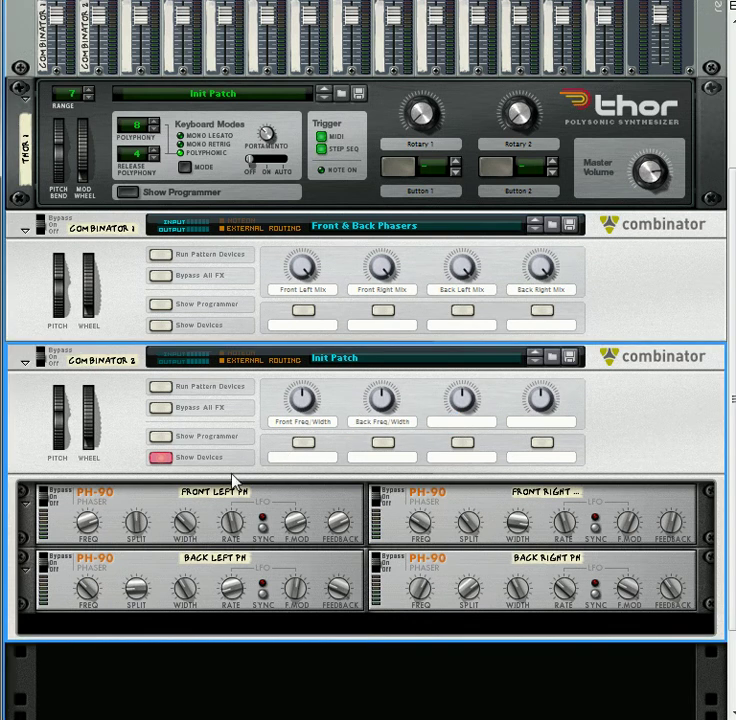
- Show Combinator 2's programmer and route Rotary 1 to the Front Left PH's Frequency with minimum 14 and maximum 99
{"action": "left_click", "coordinate": [166, 438]}
{"action": "scroll", "coordinate": [202, 424], "scroll_direction": "down", "scroll_amount": 5}
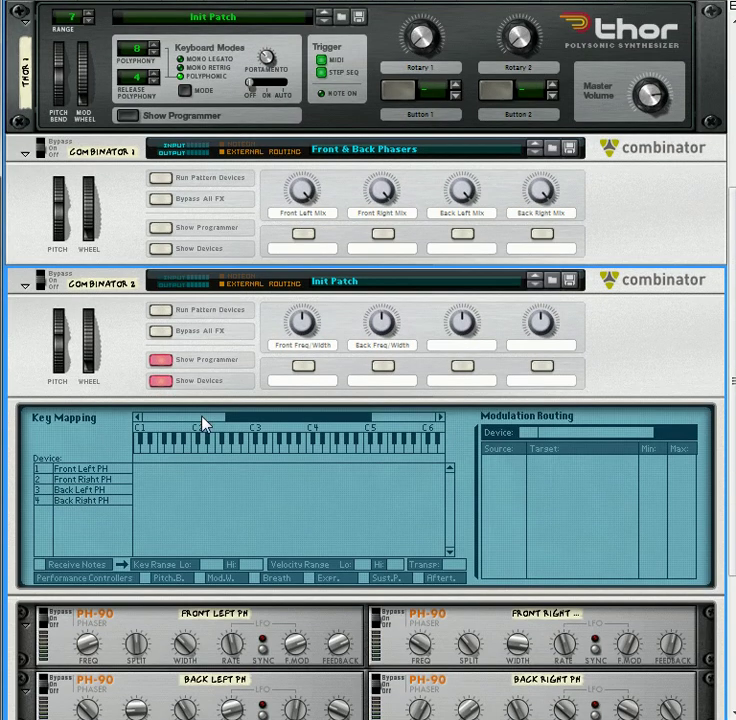
{"action": "left_click", "coordinate": [119, 356]}
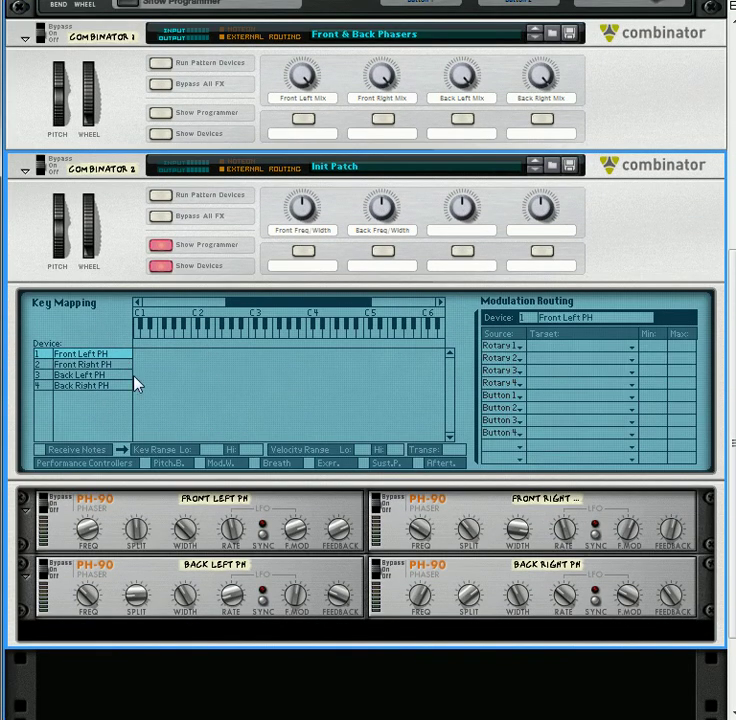
{"action": "left_click", "coordinate": [536, 349]}
{"action": "left_click", "coordinate": [603, 404]}
{"action": "left_click_drag", "start_coordinate": [690, 373], "coordinate": [697, 421]}
- Route Rotary 1 to the Front Right PH's Frequency with minimum 89 and maximum 10
{"action": "left_click", "coordinate": [122, 365]}
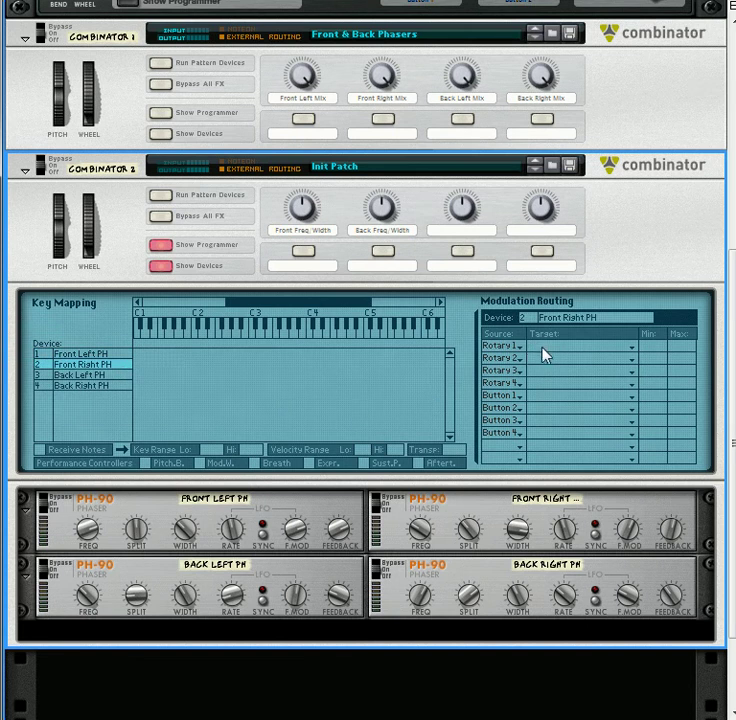
{"action": "left_click", "coordinate": [545, 355]}
{"action": "left_click", "coordinate": [600, 401]}
{"action": "left_click_drag", "start_coordinate": [658, 358], "coordinate": [669, 209]}
{"action": "left_click_drag", "start_coordinate": [690, 404], "coordinate": [689, 587]}
- Add a second Rotary 1 routing on the Front Left PH to Width, with minimum 0 and maximum 100
{"action": "left_click", "coordinate": [117, 354]}
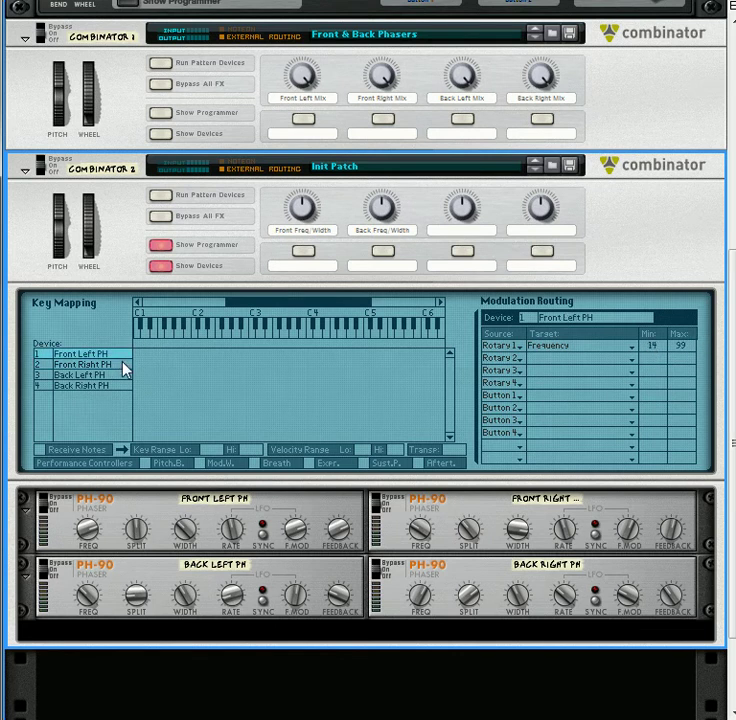
{"action": "left_click", "coordinate": [118, 365]}
{"action": "left_click", "coordinate": [118, 354]}
{"action": "left_click", "coordinate": [502, 346]}
{"action": "left_click", "coordinate": [537, 396]}
{"action": "left_click", "coordinate": [509, 343]}
{"action": "left_click", "coordinate": [576, 458]}
{"action": "left_click_drag", "start_coordinate": [690, 365], "coordinate": [687, 424]}
- Add a second Rotary 1 routing on the Front Right PH to Width, with minimum 100 and maximum 0
{"action": "left_click", "coordinate": [92, 364]}
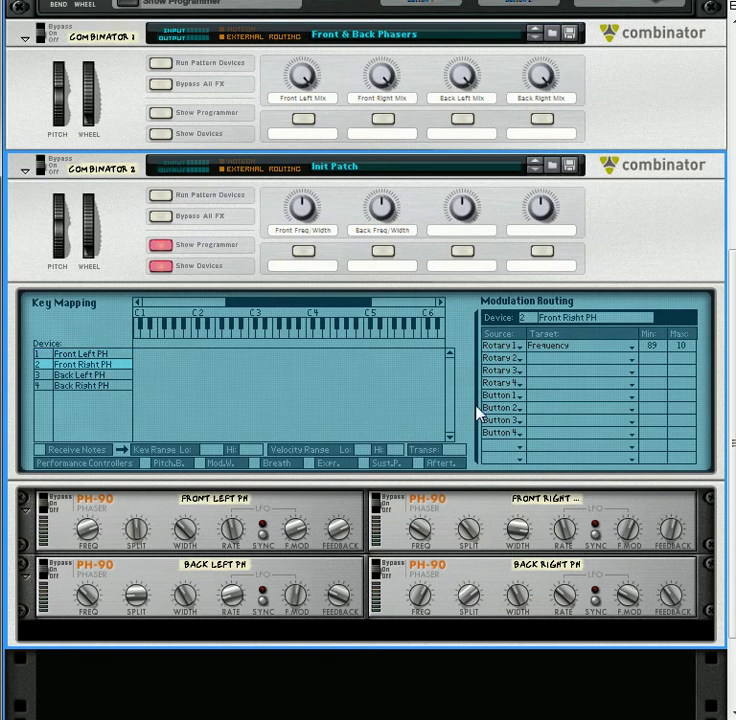
{"action": "left_click", "coordinate": [511, 365]}
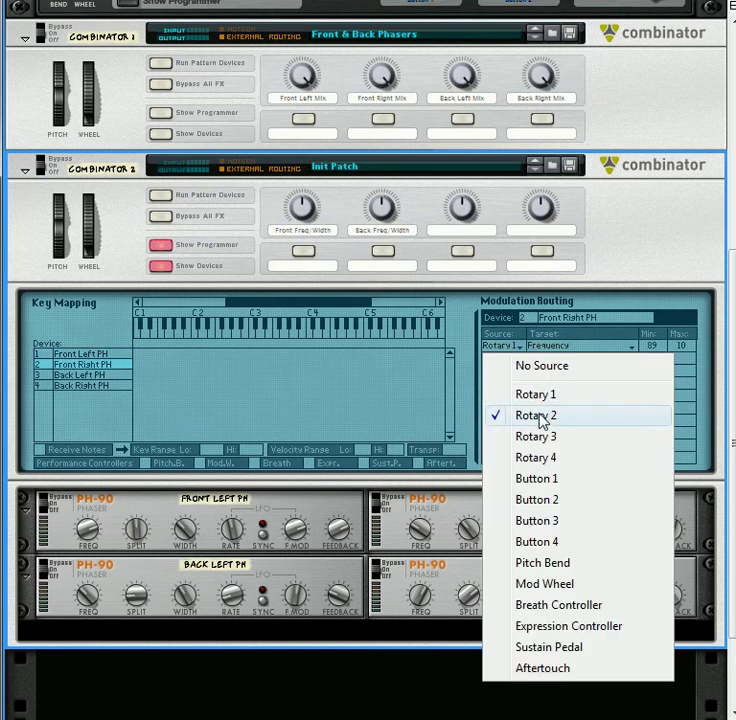
{"action": "left_click", "coordinate": [542, 398]}
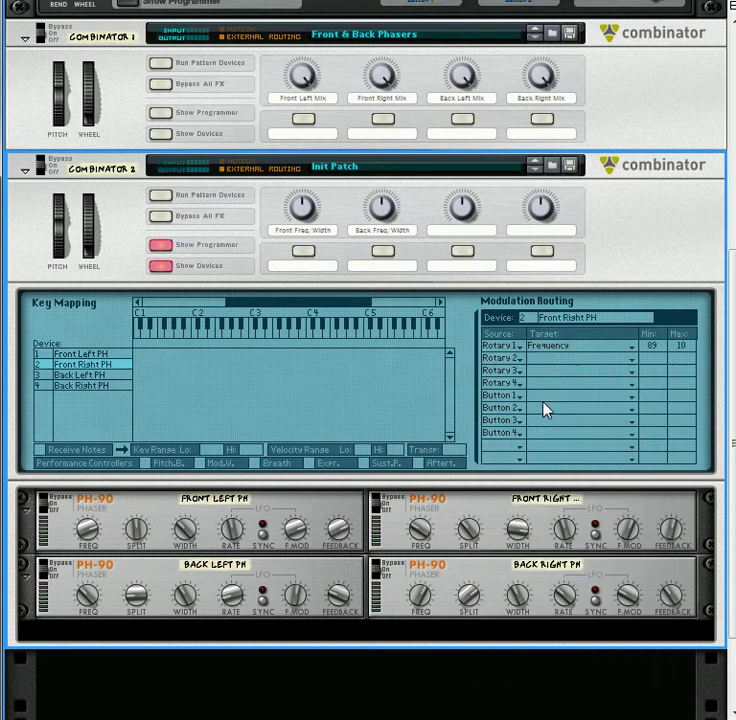
{"action": "left_click", "coordinate": [547, 361]}
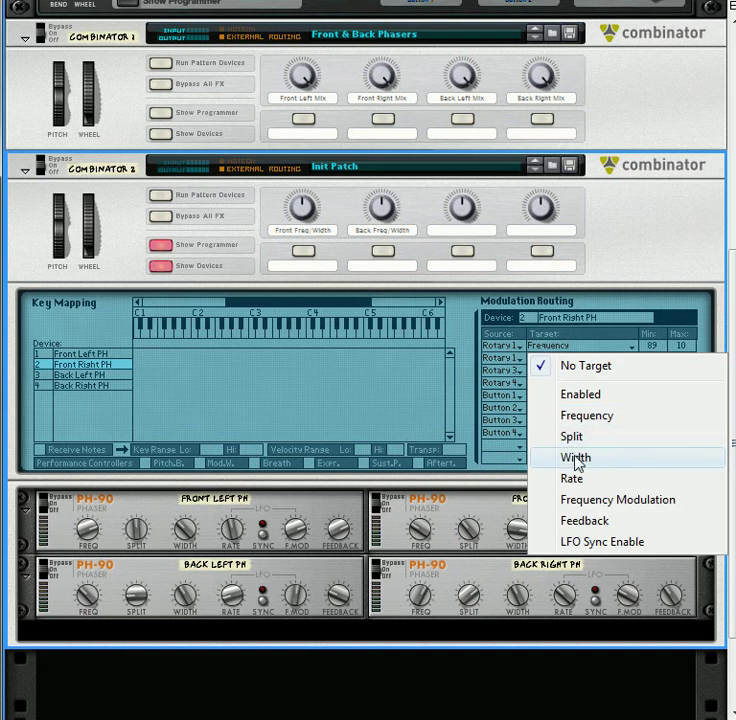
{"action": "left_click", "coordinate": [577, 457]}
{"action": "left_click_drag", "start_coordinate": [655, 368], "coordinate": [676, 178]}
{"action": "left_click_drag", "start_coordinate": [688, 362], "coordinate": [673, 659]}
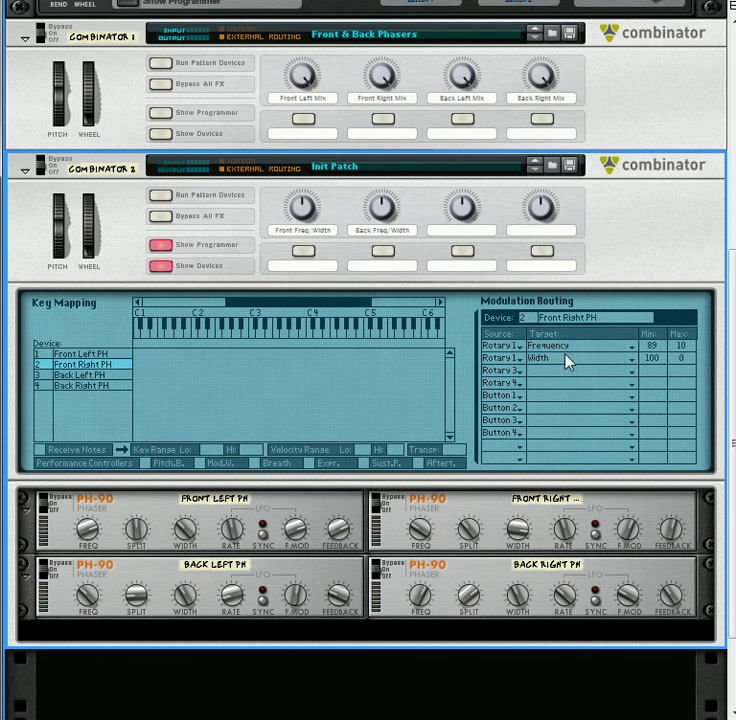
- Check both front phasers' routings and route Rotary 2 to the Back Left PH's Frequency with minimum 21 and maximum 96
{"action": "left_click", "coordinate": [90, 354]}
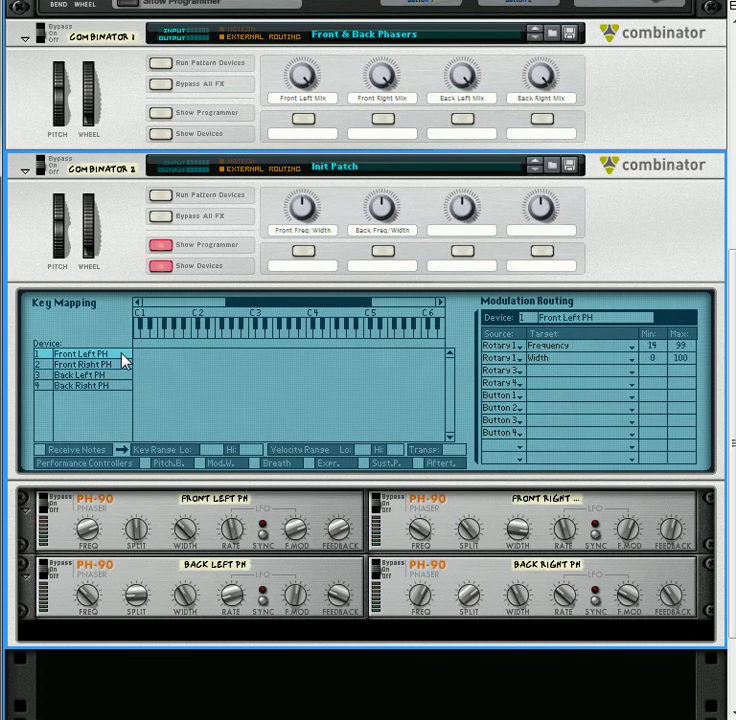
{"action": "left_click", "coordinate": [116, 365]}
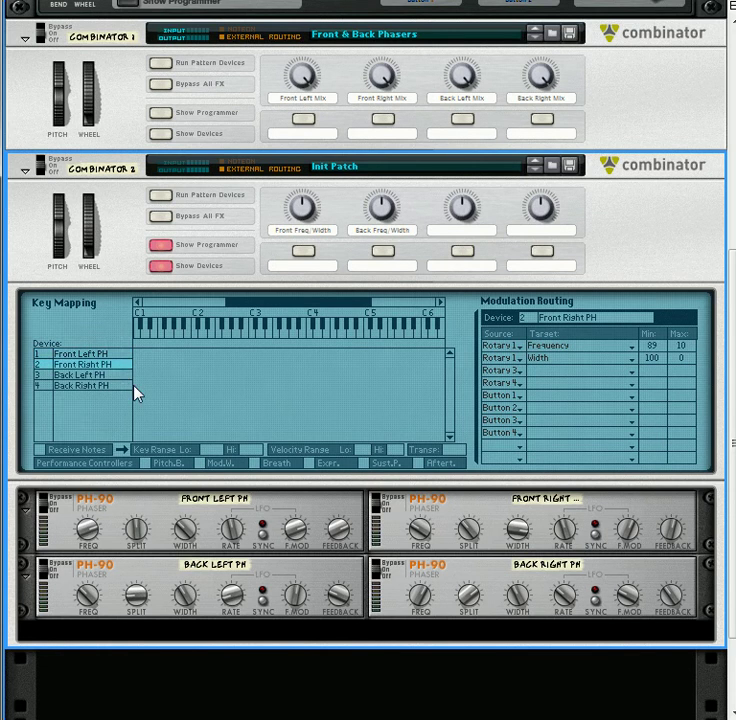
{"action": "left_click", "coordinate": [120, 376]}
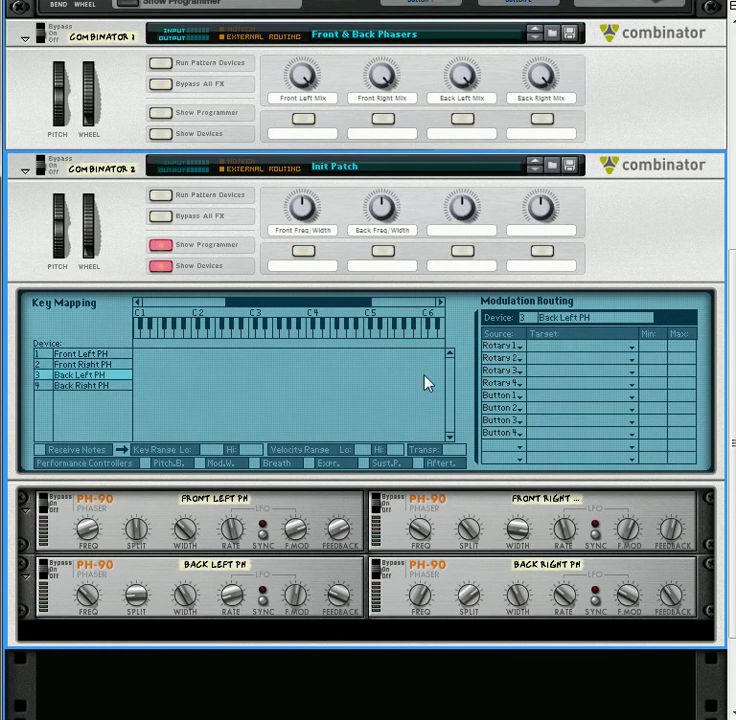
{"action": "left_click", "coordinate": [513, 347]}
{"action": "left_click", "coordinate": [534, 402]}
{"action": "left_click", "coordinate": [549, 351]}
{"action": "left_click", "coordinate": [592, 404]}
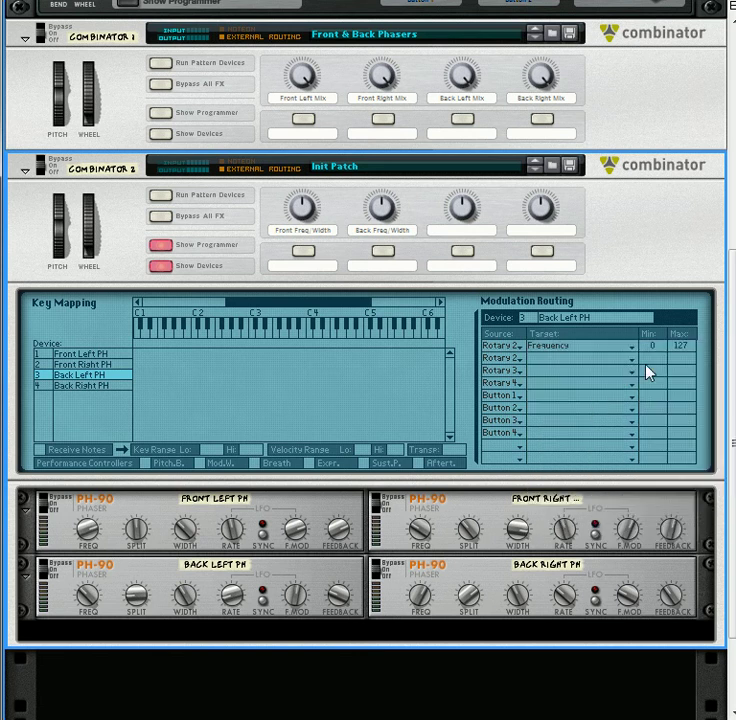
{"action": "left_click_drag", "start_coordinate": [688, 350], "coordinate": [697, 420]}
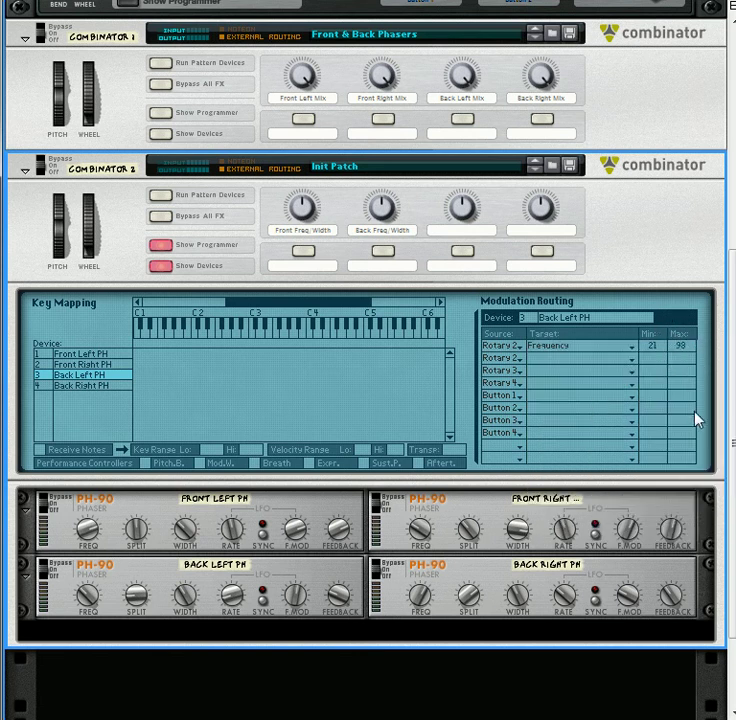
- Route Rotary 2 to the Back Left PH's Width with minimum 0 and maximum 102
{"action": "left_click", "coordinate": [547, 360]}
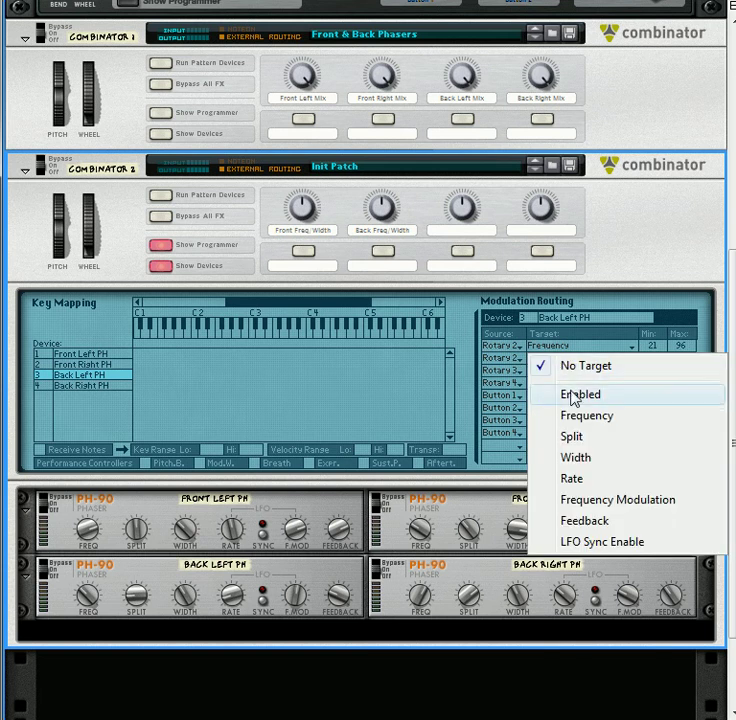
{"action": "left_click", "coordinate": [582, 457]}
{"action": "left_click_drag", "start_coordinate": [680, 358], "coordinate": [647, 456]}
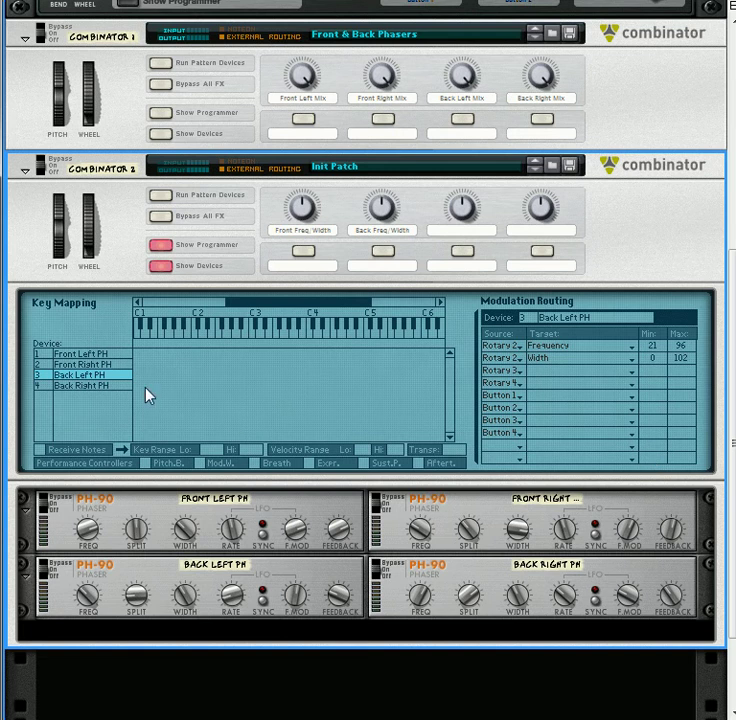
- Route Rotary 2 to the Back Right PH's Frequency with minimum 101 and maximum 28
{"action": "left_click", "coordinate": [90, 385]}
{"action": "left_click", "coordinate": [519, 348]}
{"action": "left_click", "coordinate": [547, 402]}
{"action": "left_click", "coordinate": [556, 355]}
{"action": "left_click", "coordinate": [587, 401]}
{"action": "left_click_drag", "start_coordinate": [660, 348], "coordinate": [678, 155]}
{"action": "left_click_drag", "start_coordinate": [688, 345], "coordinate": [690, 545]}
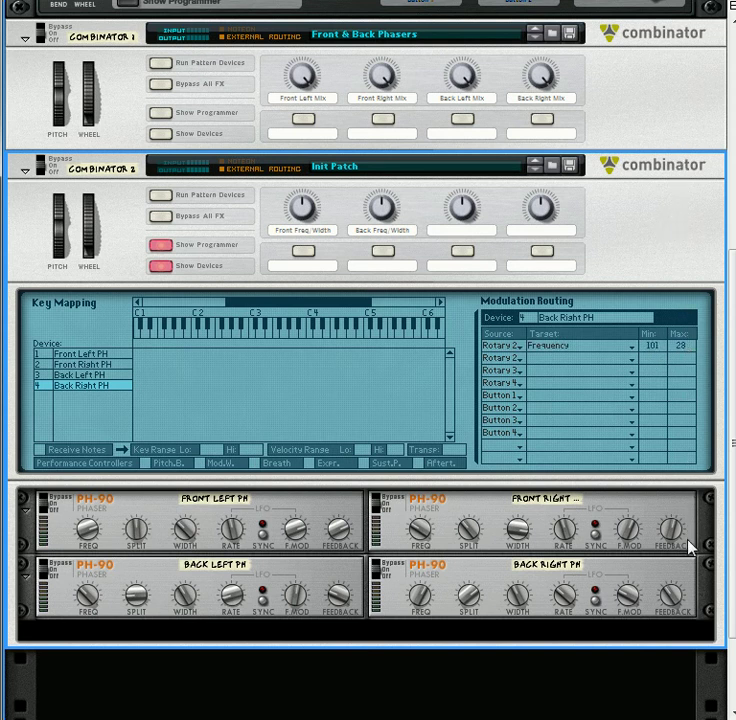
- Route Rotary 2 to the Back Right PH's Width with minimum 100 and maximum 0
{"action": "left_click", "coordinate": [530, 362]}
{"action": "left_click", "coordinate": [585, 458]}
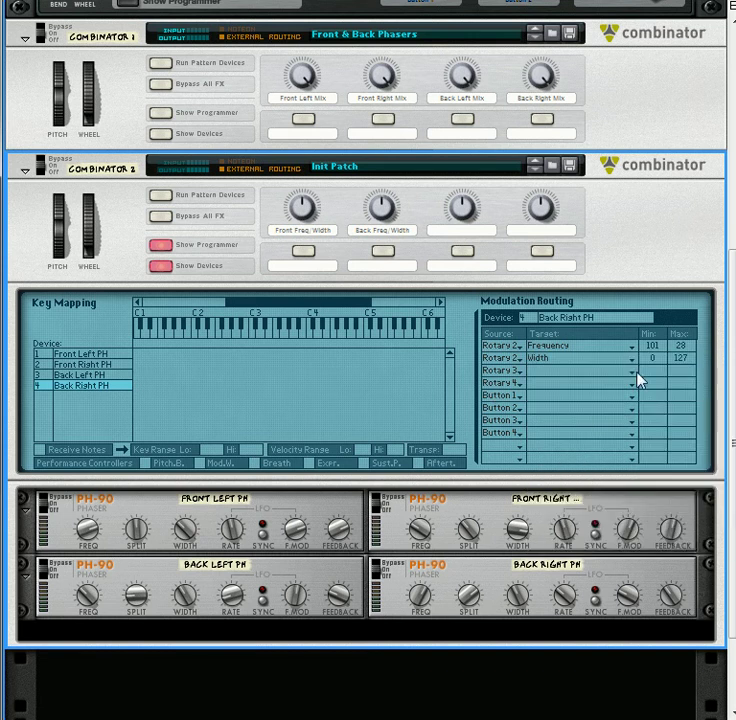
{"action": "left_click_drag", "start_coordinate": [662, 363], "coordinate": [680, 150]}
{"action": "left_click_drag", "start_coordinate": [688, 368], "coordinate": [710, 690]}
- Give the Thor 1 track the keyboard input in the sequencer and return to the rack
{"action": "key", "text": "F7"}
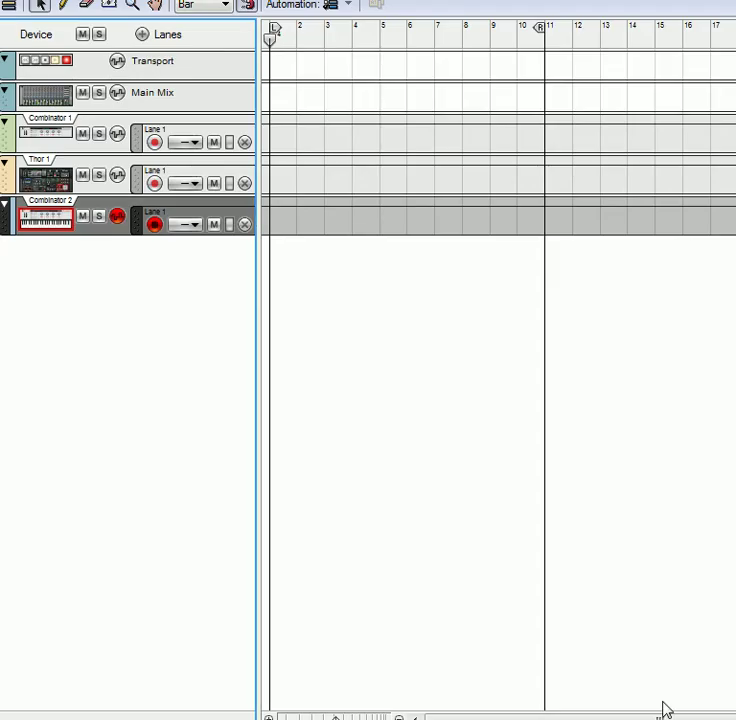
{"action": "left_click", "coordinate": [76, 165]}
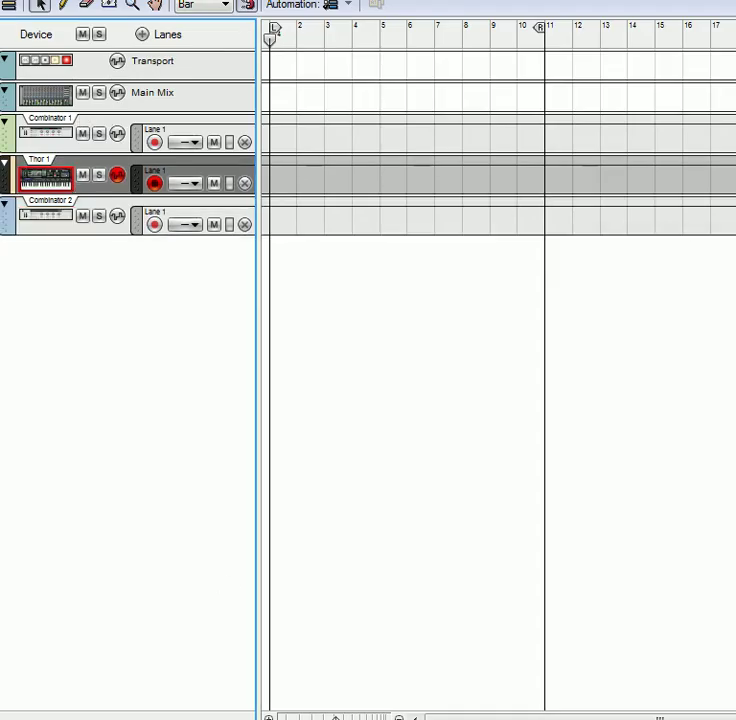
{"action": "key", "text": "F6"}
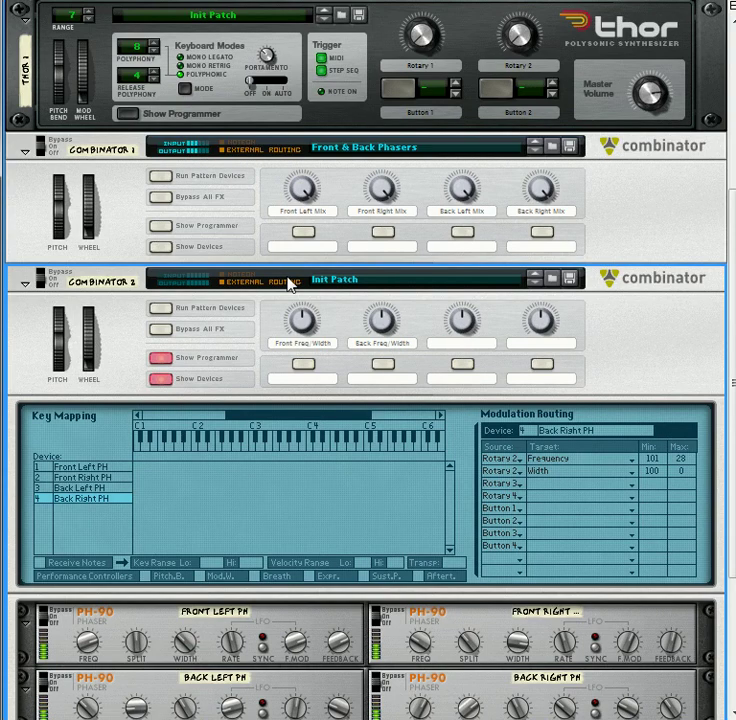
- Sweep Combinator 2's Front Freq/Width and Back Freq/Width rotaries through their ranges to audition the phasers
{"action": "scroll", "coordinate": [299, 399], "scroll_direction": "down", "scroll_amount": 2}
{"action": "left_click_drag", "start_coordinate": [310, 250], "coordinate": [331, 243]}
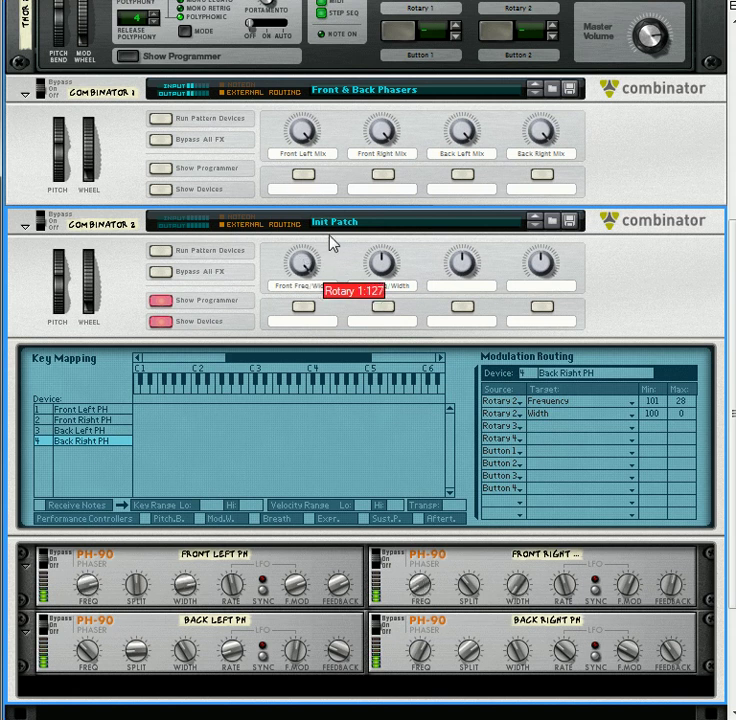
{"action": "left_click_drag", "start_coordinate": [381, 263], "coordinate": [408, 290]}
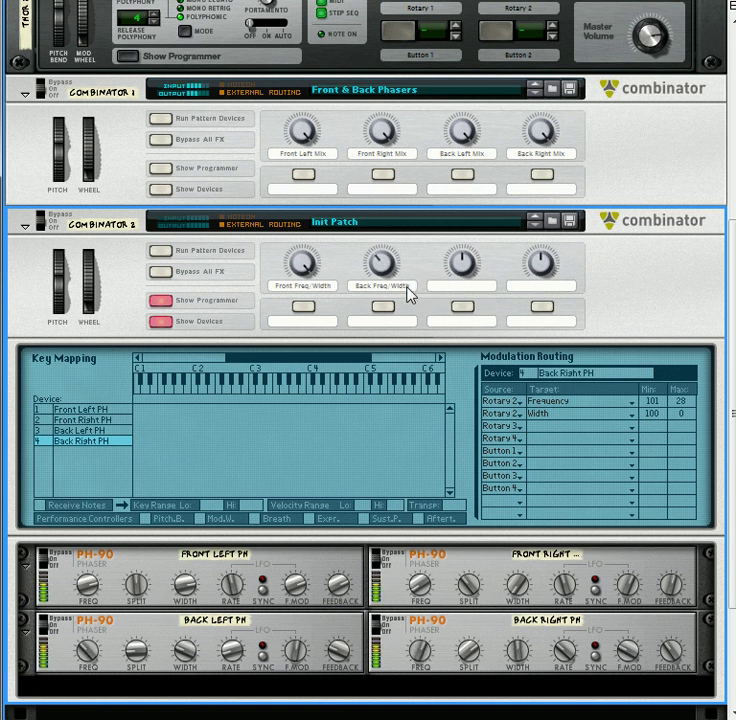
{"action": "left_click_drag", "start_coordinate": [385, 268], "coordinate": [440, 306]}
{"action": "mouse_move", "coordinate": [318, 302]}
{"action": "left_mouse_down"}
{"action": "mouse_move", "coordinate": [322, 321]}
{"action": "mouse_move", "coordinate": [322, 296]}
{"action": "left_mouse_up"}
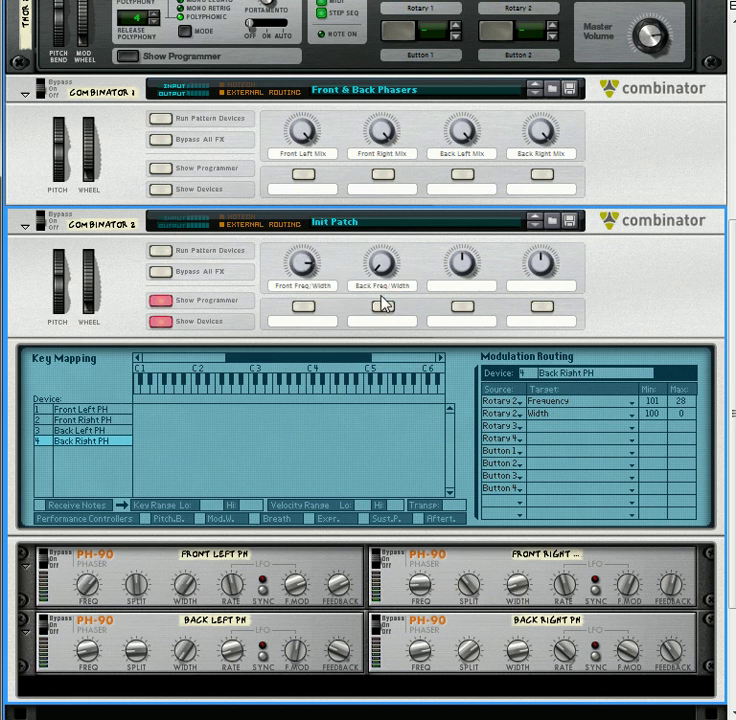
- Hide the devices and the programmer of Combinator 2
{"action": "scroll", "coordinate": [370, 306], "scroll_direction": "up", "scroll_amount": 3}
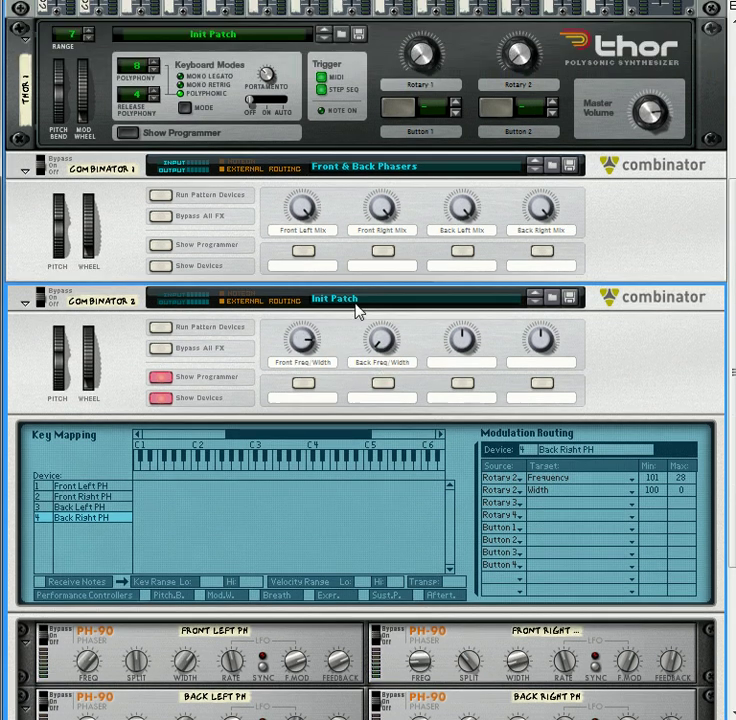
{"action": "left_click", "coordinate": [158, 398]}
{"action": "left_click", "coordinate": [158, 377]}
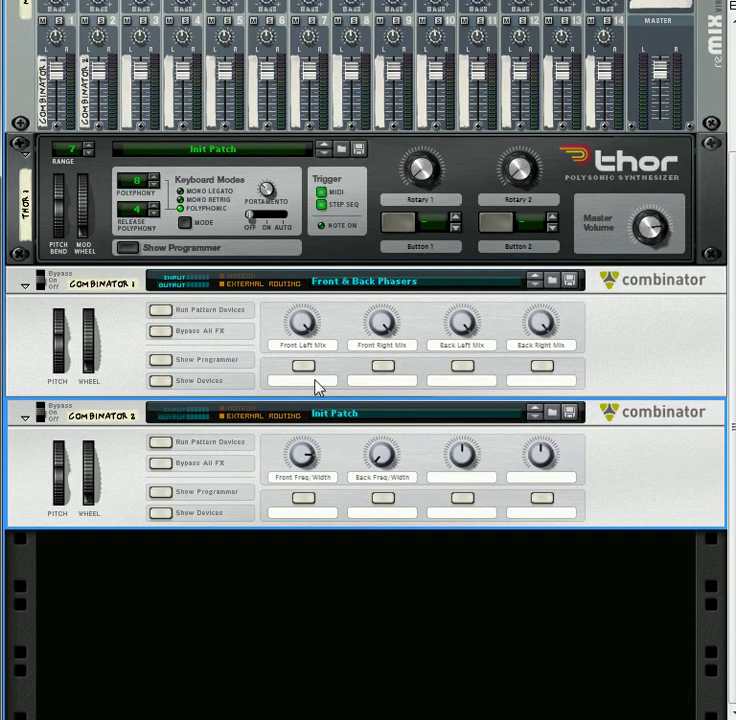
{"action": "scroll", "coordinate": [350, 440], "scroll_direction": "up", "scroll_amount": 2}
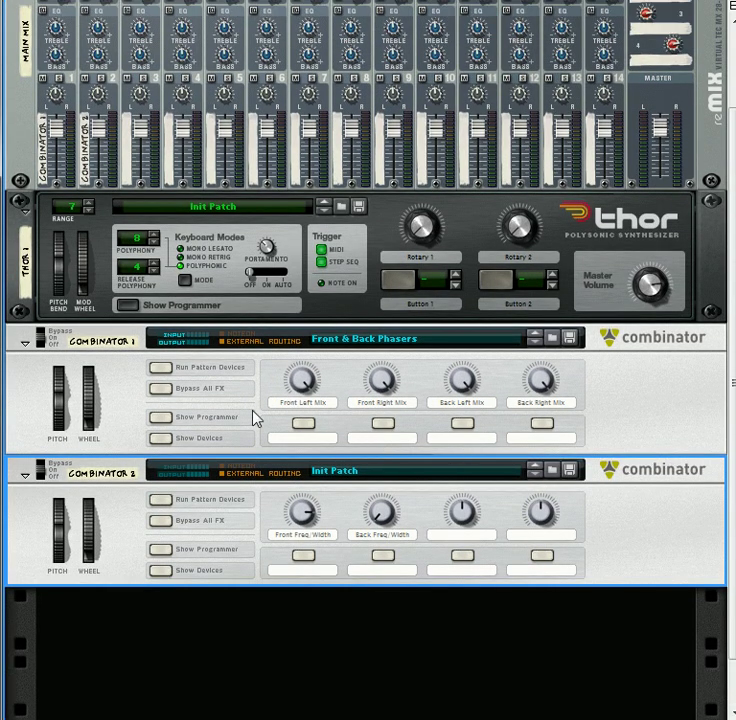